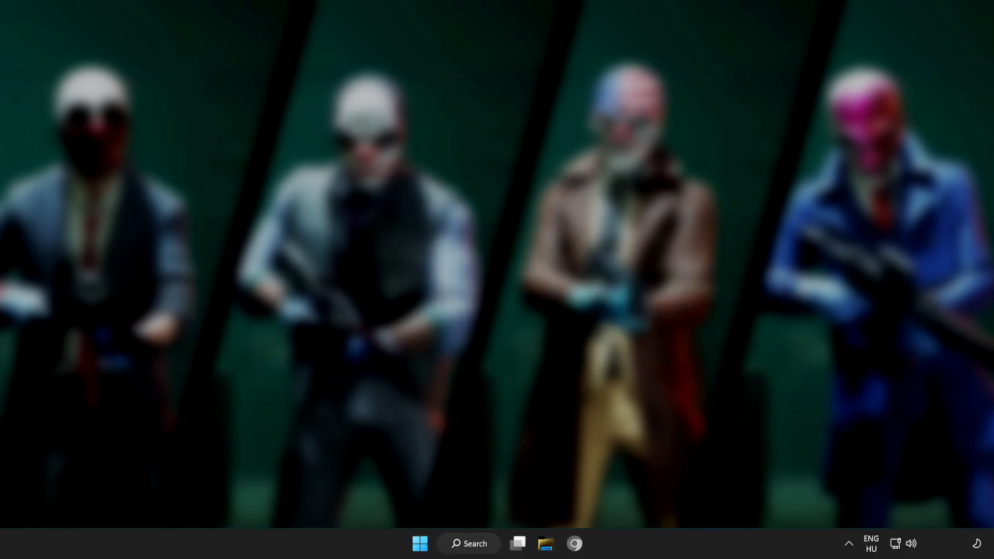
Search for 'device manager' and launch the Device Manager best match
{"action": "left_click", "coordinate": [472, 547]}
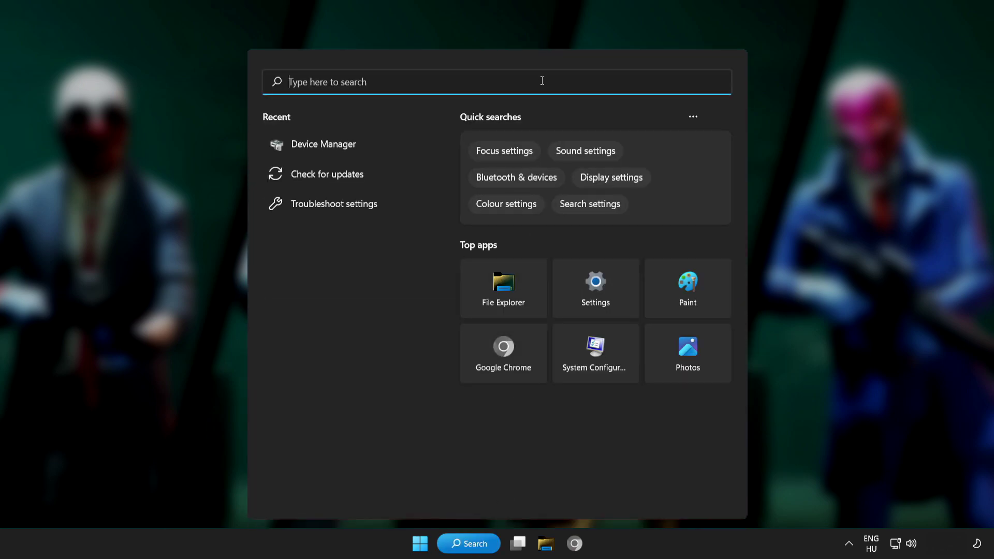
{"action": "type", "text": "device"}
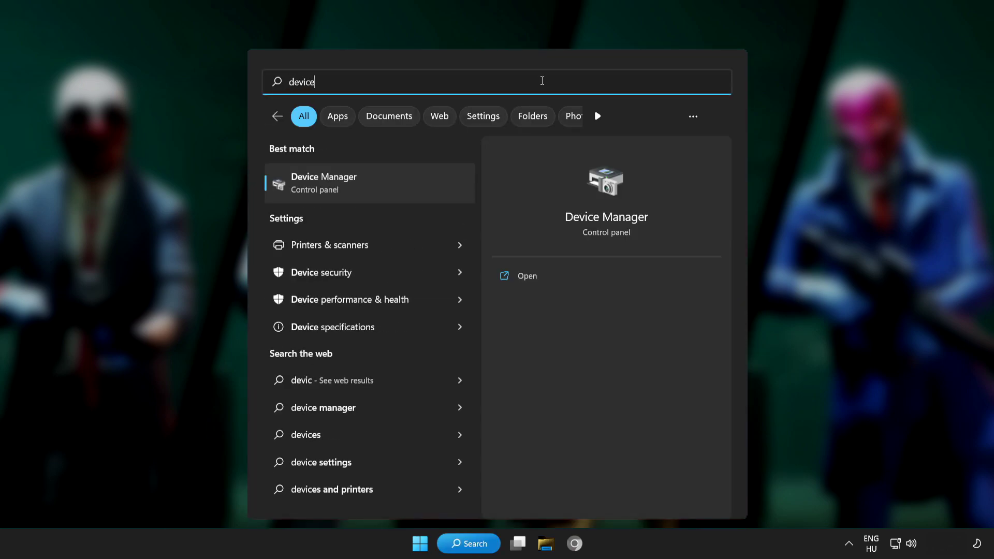
{"action": "type", "text": " manag"}
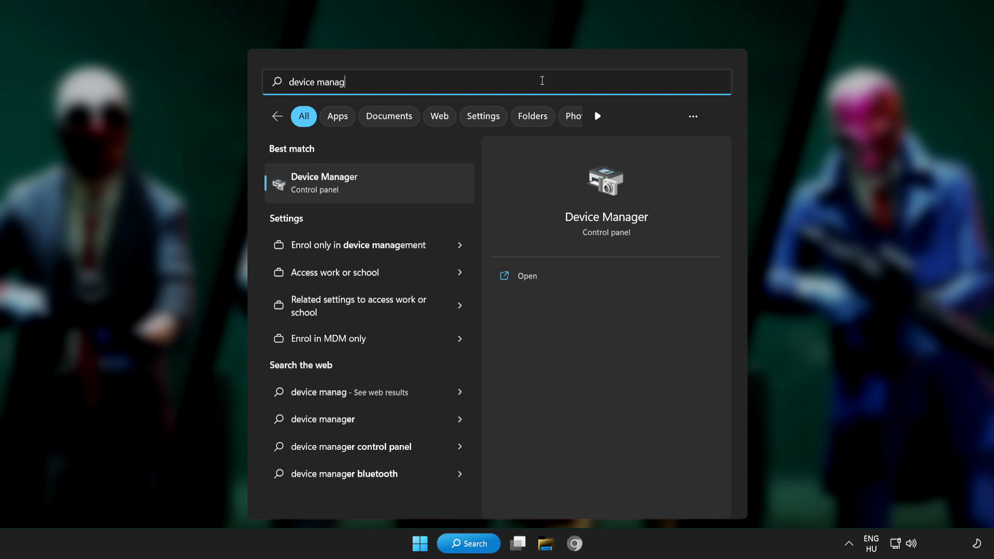
{"action": "type", "text": "er"}
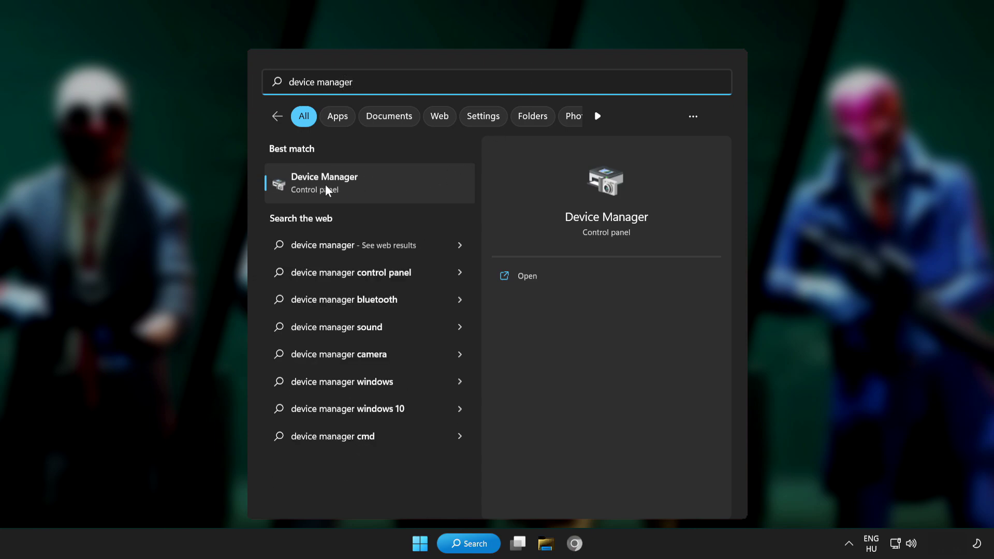
{"action": "left_click", "coordinate": [413, 183]}
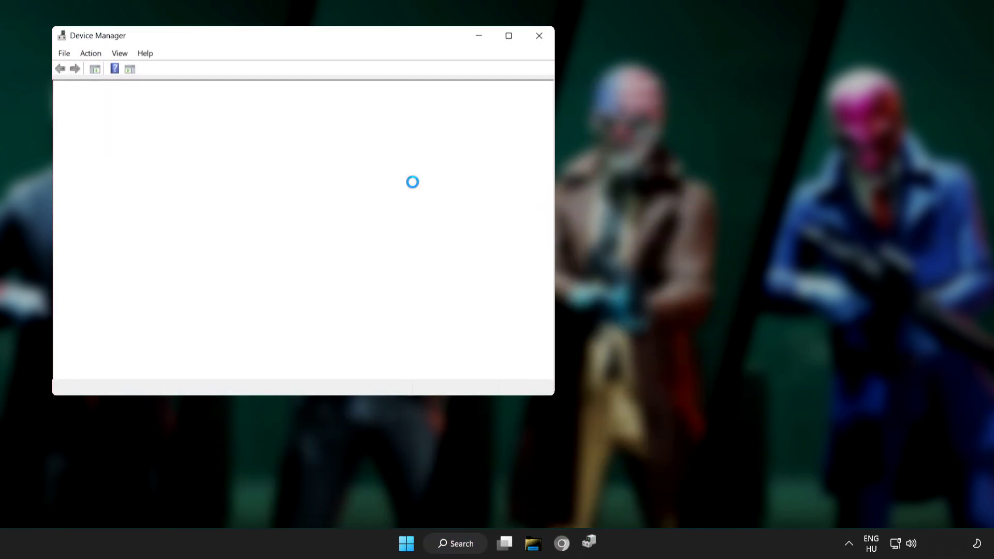
Maximize Device Manager and locate the VMware SVGA 3D adapter under Display adapters
{"action": "left_click", "coordinate": [509, 36]}
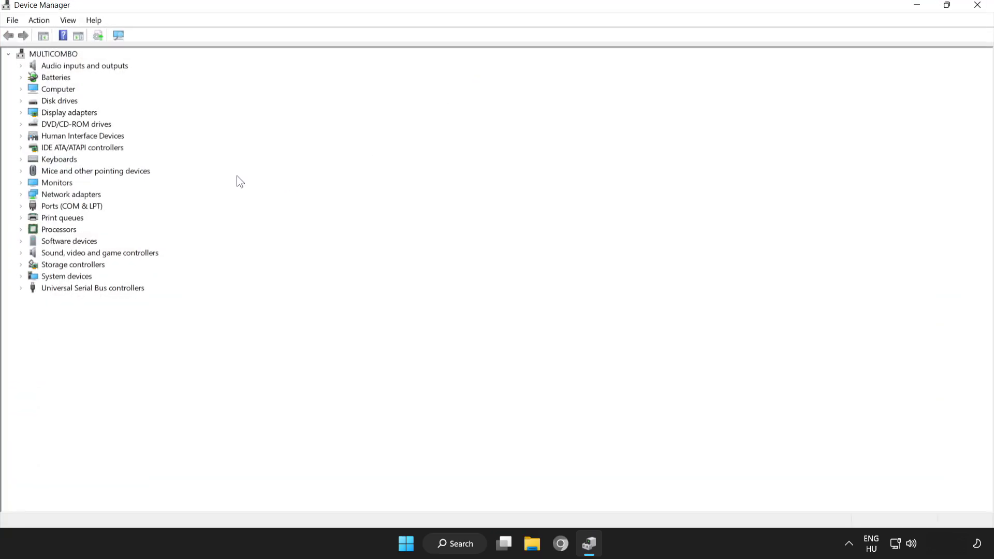
{"action": "left_click", "coordinate": [68, 112]}
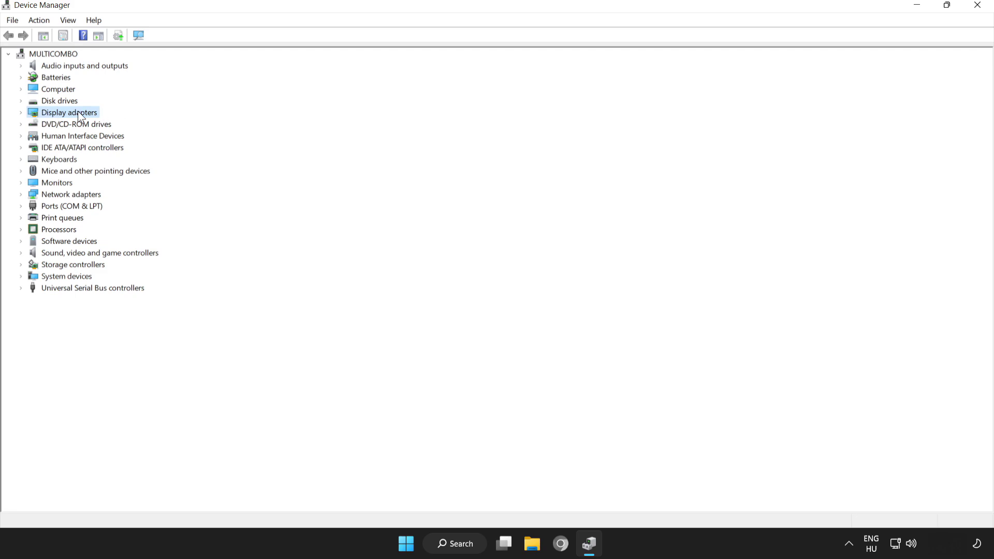
{"action": "left_click", "coordinate": [20, 113]}
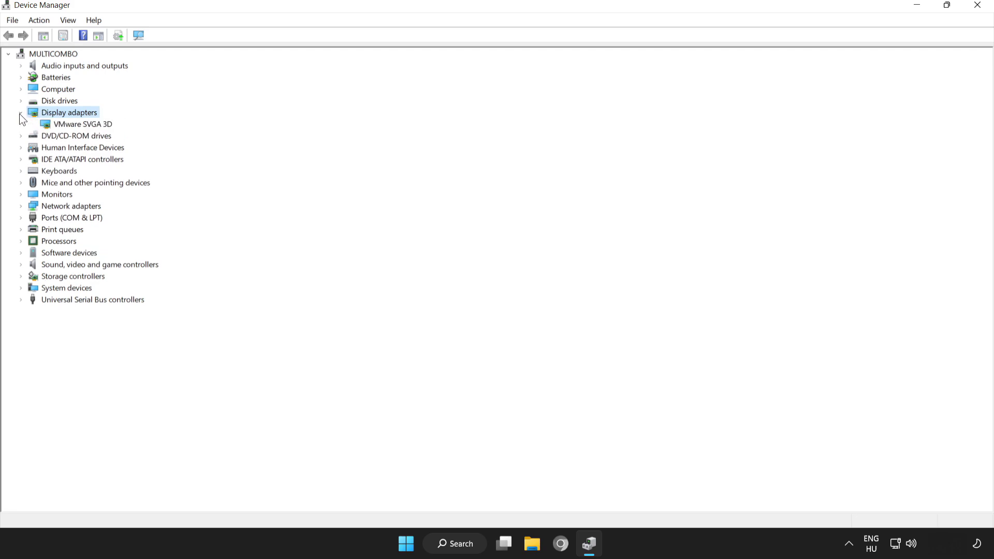
{"action": "left_click", "coordinate": [63, 124]}
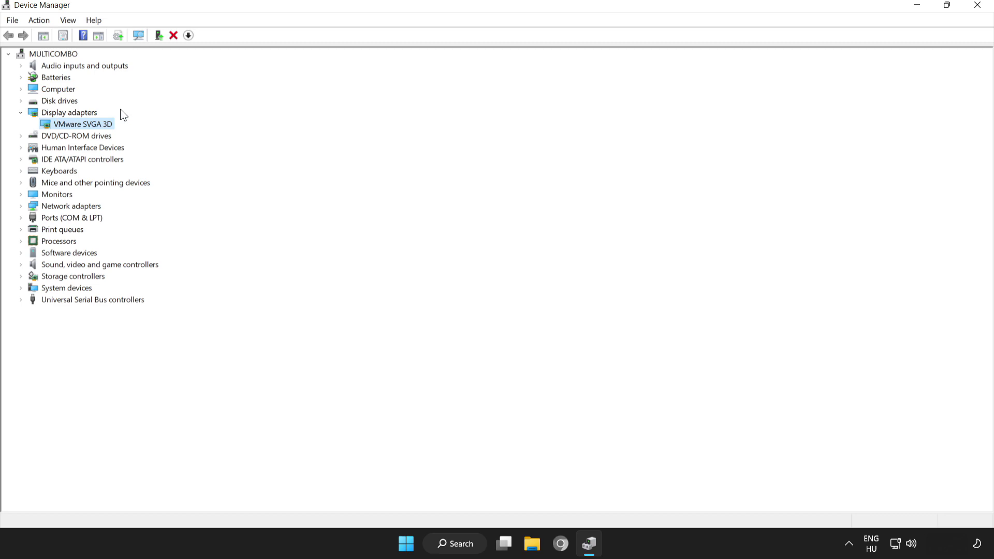
{"action": "right_click", "coordinate": [75, 126]}
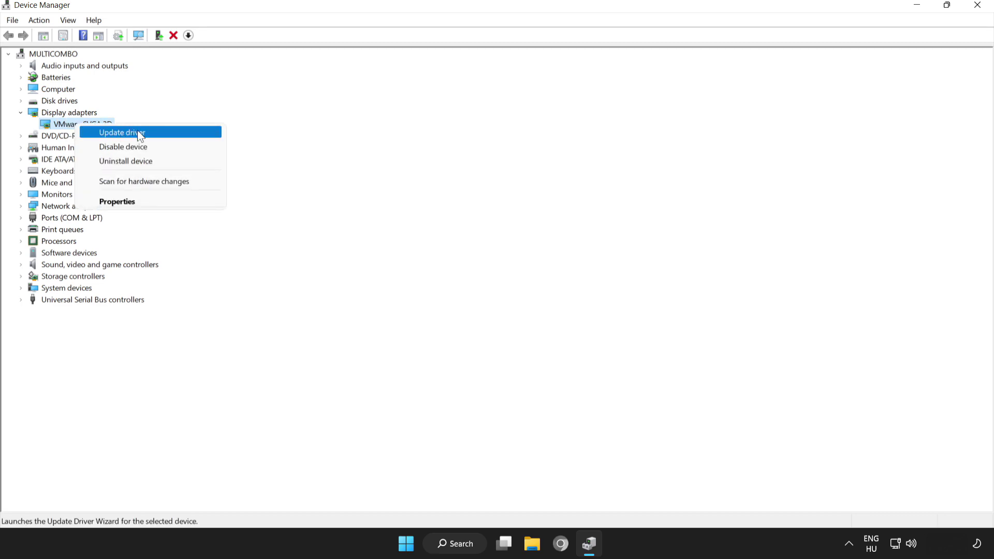
Search automatically for a VMware SVGA 3D driver, confirm the best is installed, then close Device Manager
{"action": "left_click", "coordinate": [122, 133]}
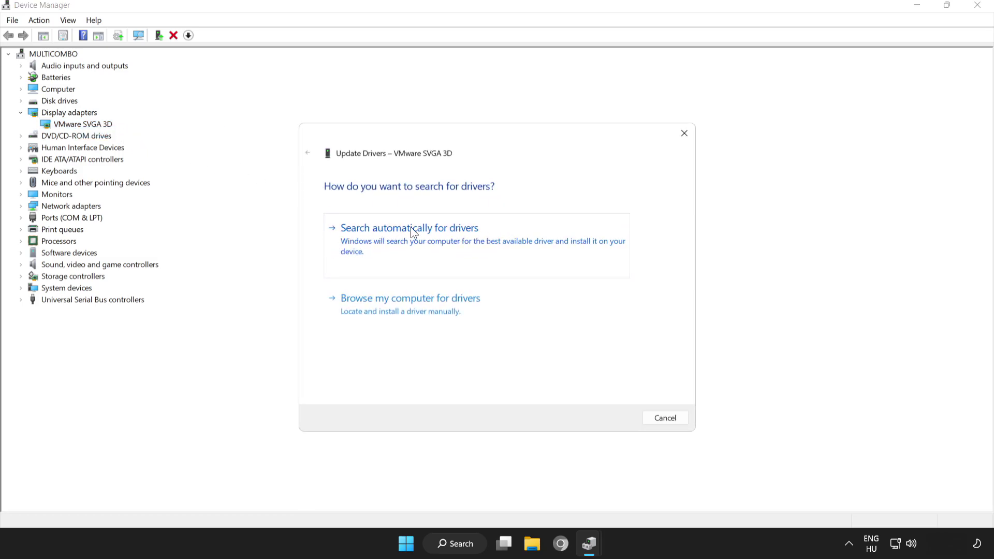
{"action": "left_click", "coordinate": [423, 235]}
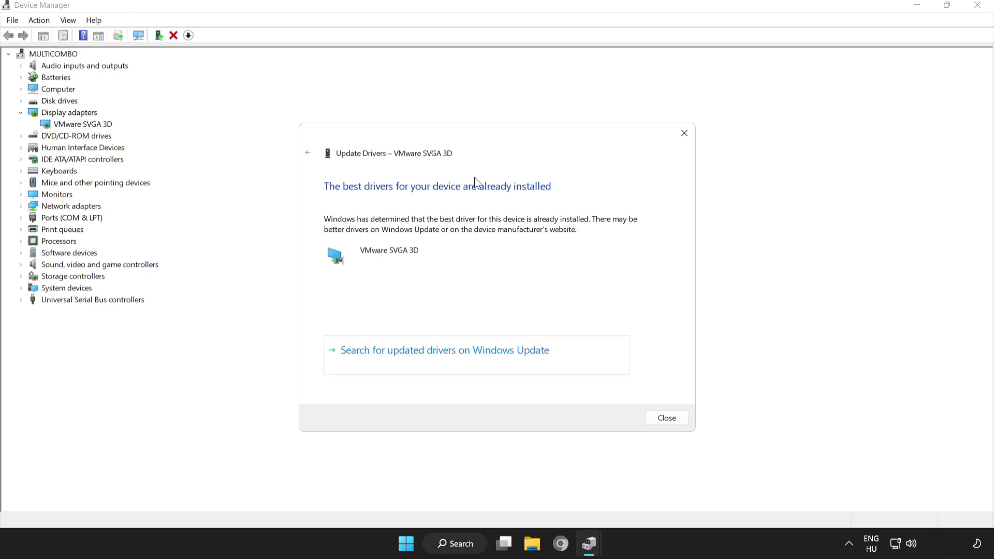
{"action": "left_click", "coordinate": [673, 418]}
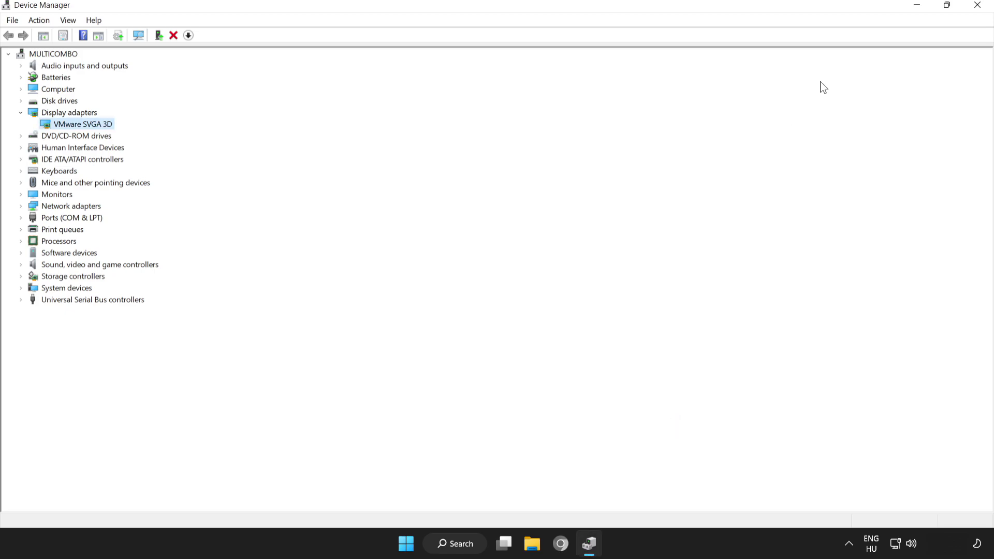
{"action": "left_click", "coordinate": [978, 12]}
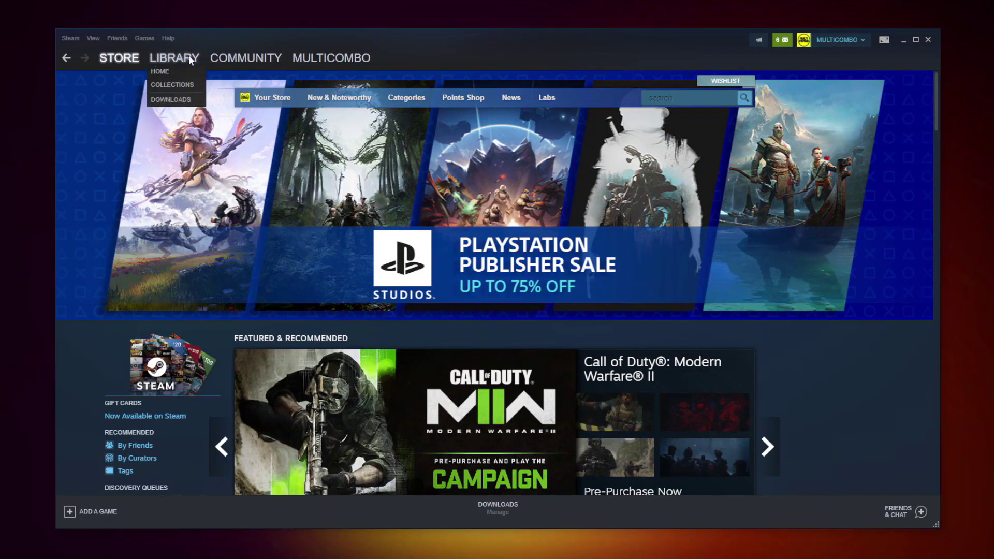
Switch Steam to the LIBRARY and bring up the context menu for PAYDAY 3
{"action": "left_click", "coordinate": [171, 59]}
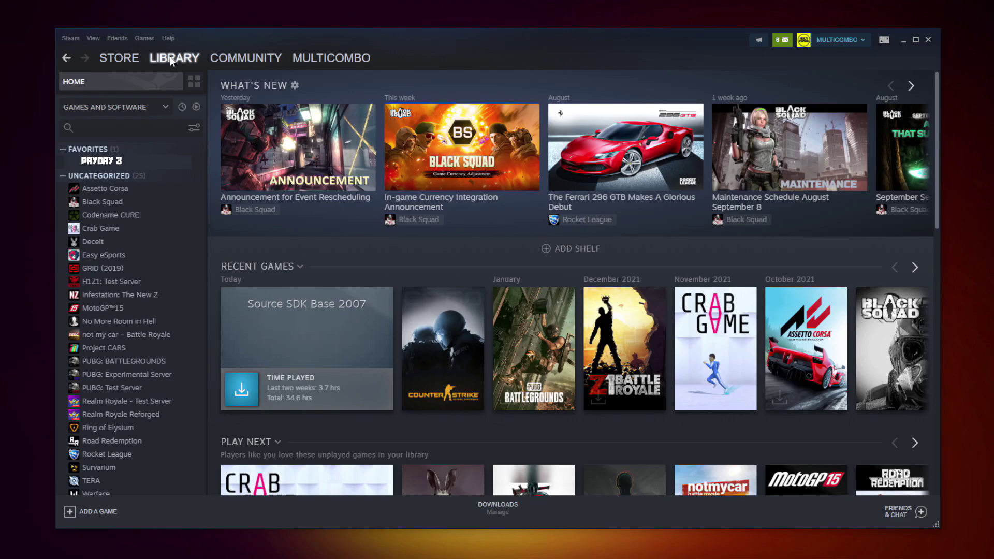
{"action": "right_click", "coordinate": [194, 165]}
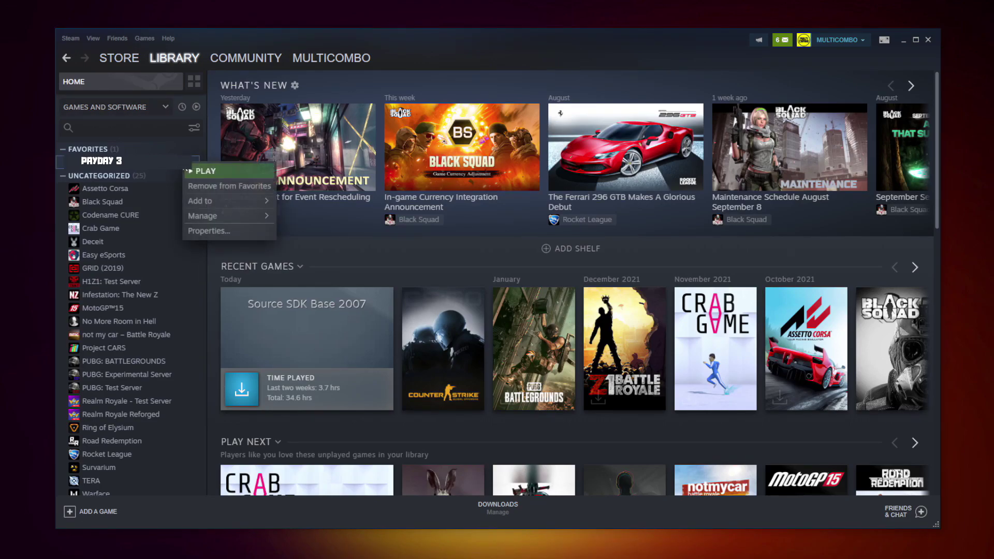
Verify the integrity of PAYDAY 3's local files, validating all 3367 files
{"action": "left_click", "coordinate": [222, 231]}
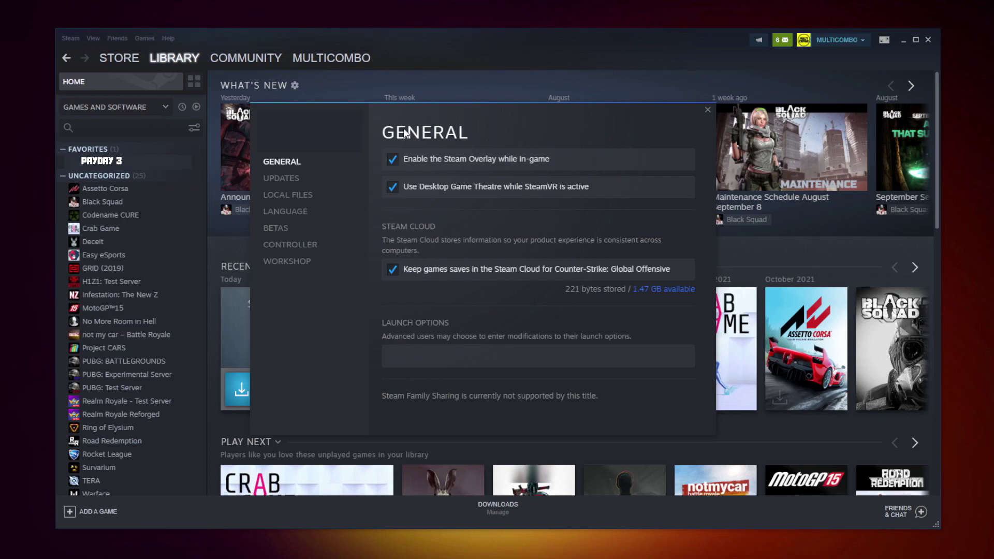
{"action": "left_click", "coordinate": [292, 197]}
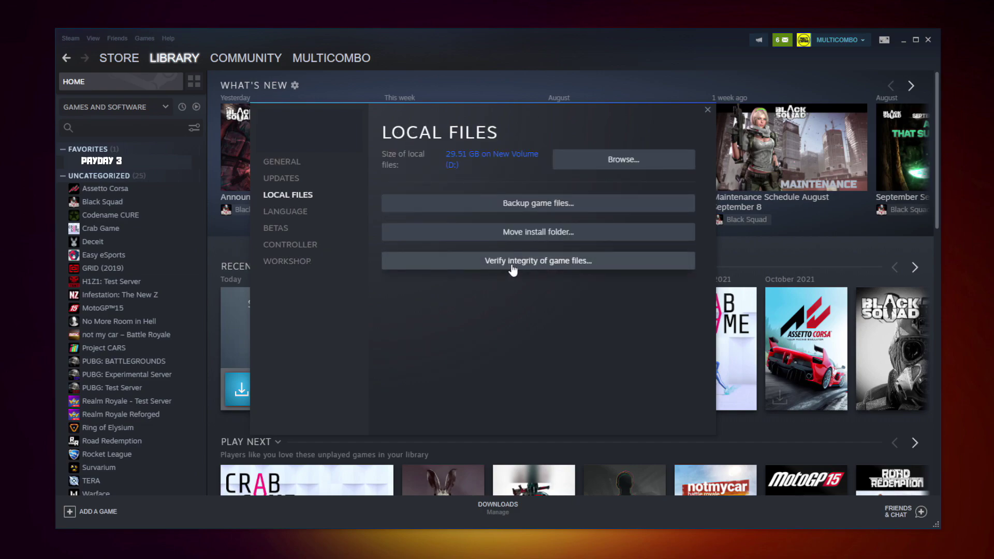
{"action": "left_click", "coordinate": [542, 269]}
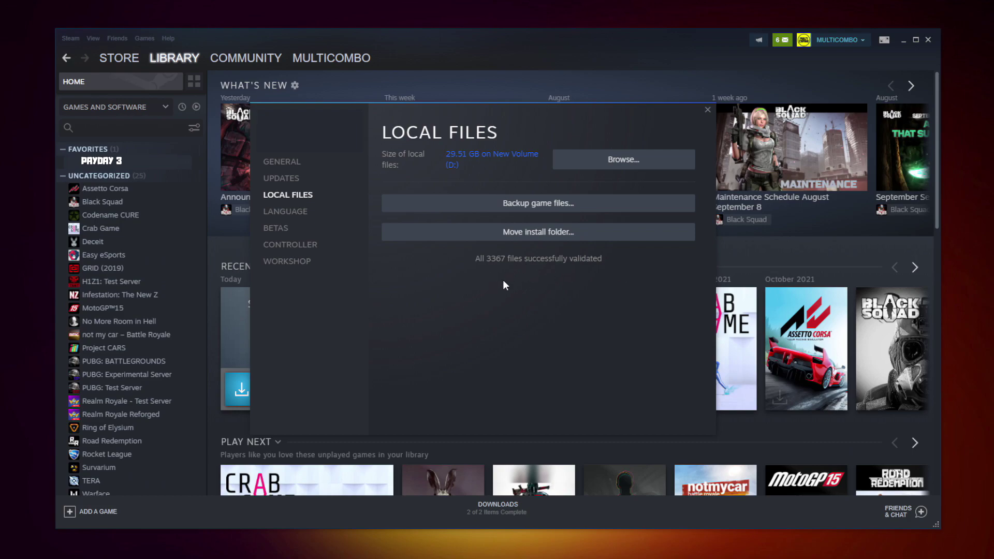
Browse to the PAYDAY 3 install folder on D: and bring up the game application's actions
{"action": "left_click", "coordinate": [643, 166]}
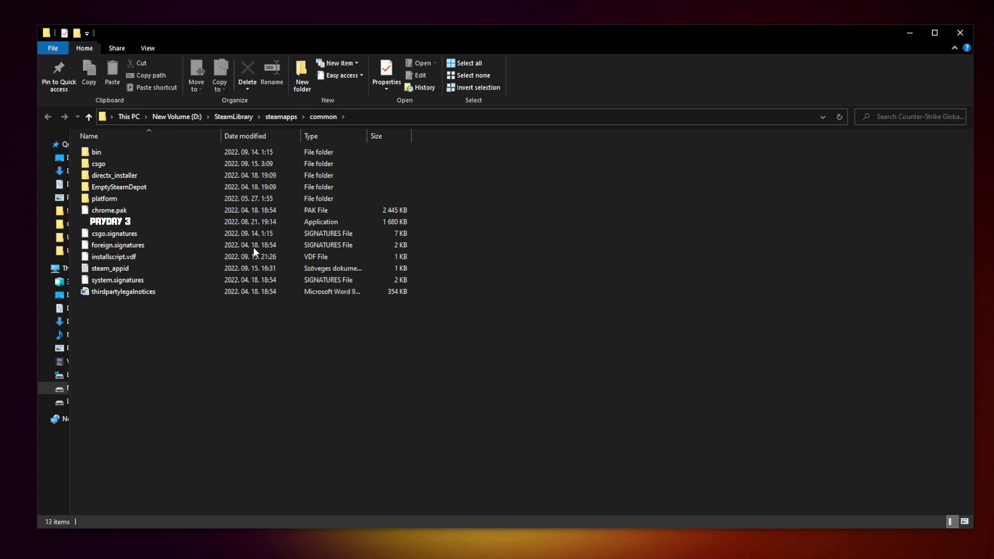
{"action": "left_click", "coordinate": [190, 221]}
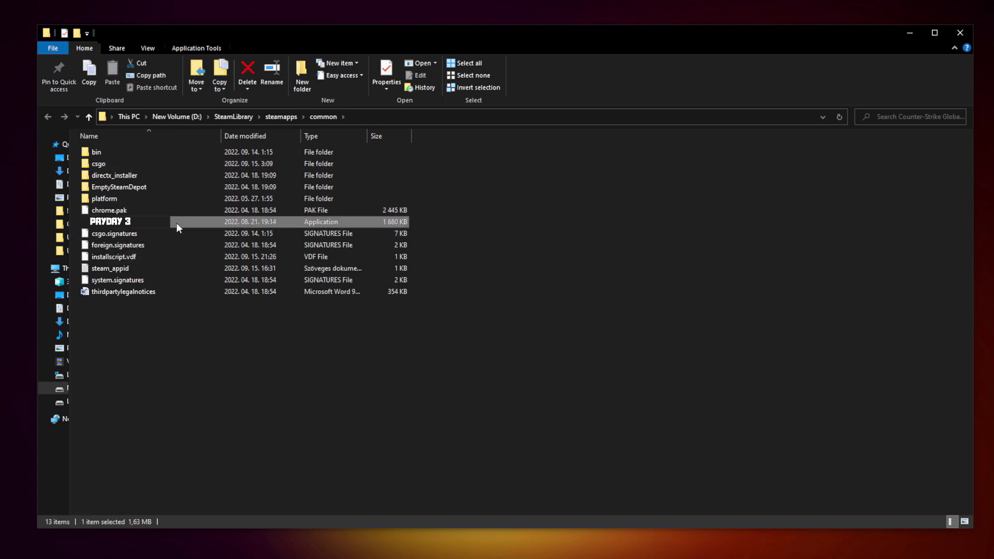
{"action": "right_click", "coordinate": [200, 226]}
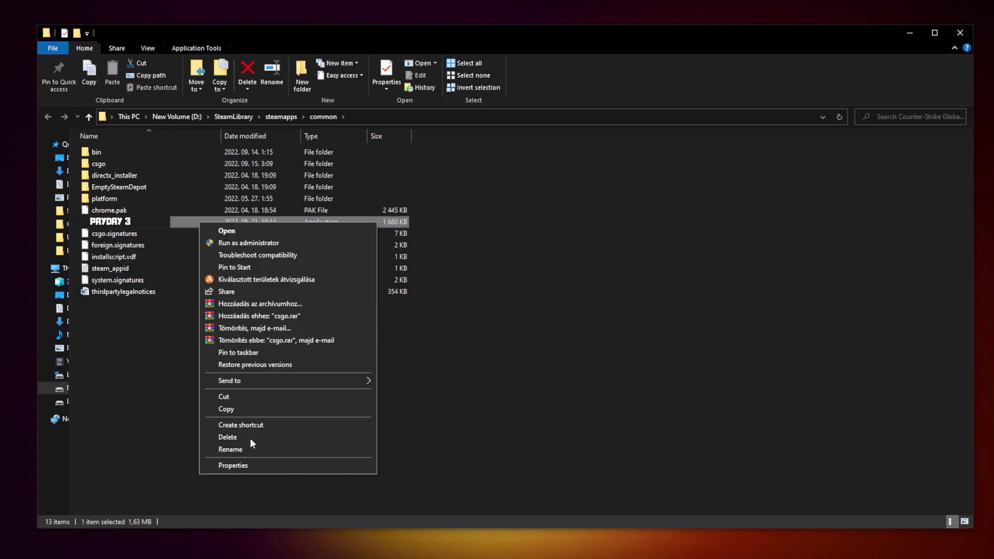
Apply Windows 8 compatibility mode, run as administrator and no fullscreen optimizations to the PAYDAY 3 executable
{"action": "left_click", "coordinate": [287, 464]}
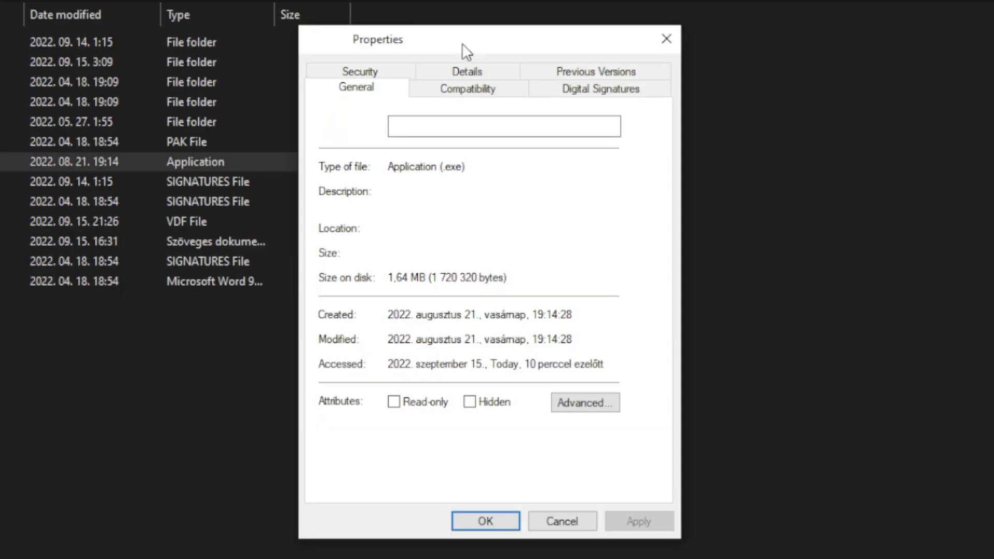
{"action": "left_click", "coordinate": [478, 94]}
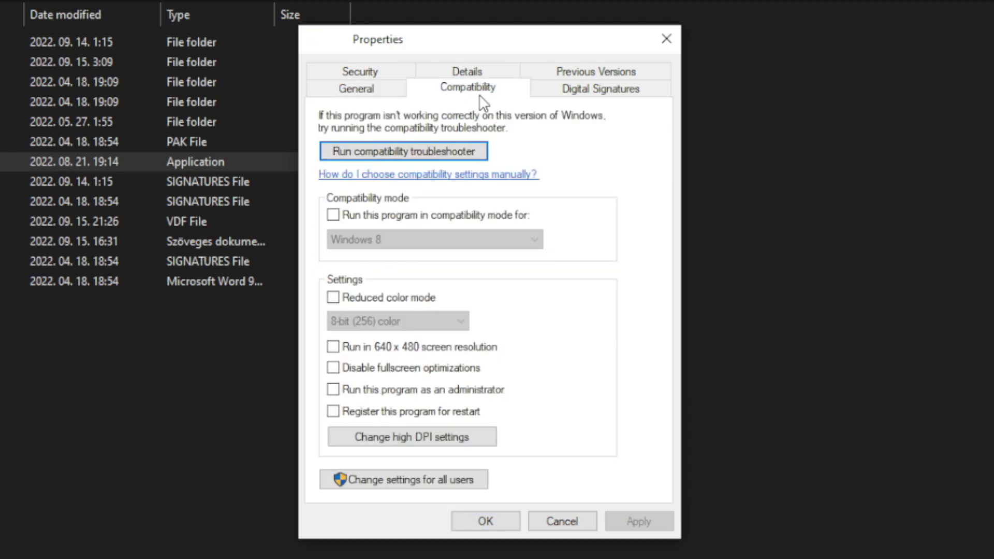
{"action": "left_click", "coordinate": [334, 216]}
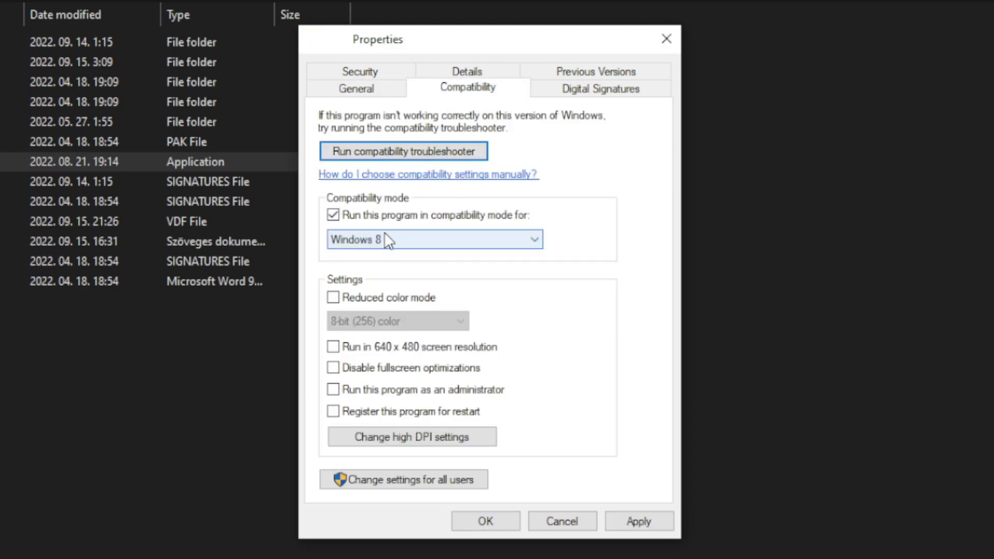
{"action": "left_click", "coordinate": [386, 238]}
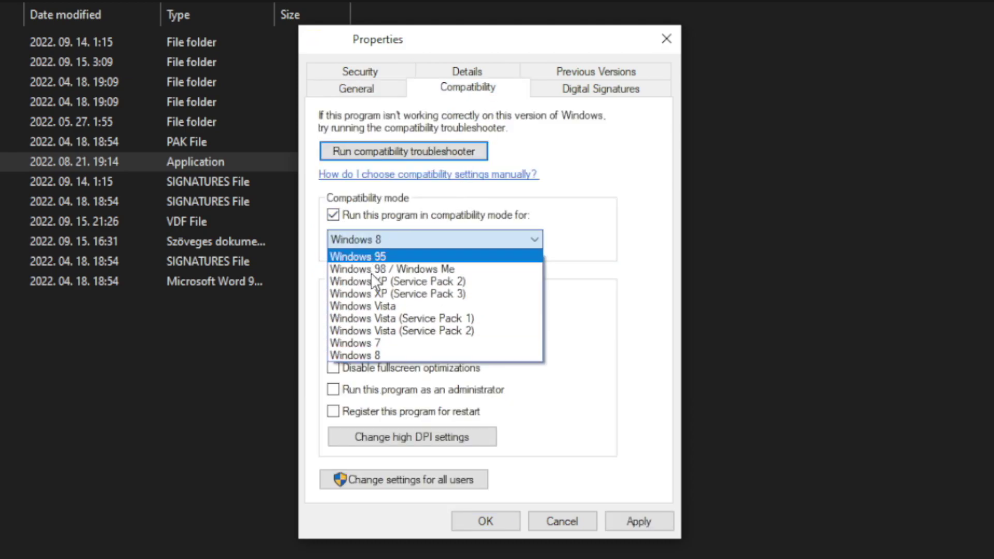
{"action": "left_click", "coordinate": [377, 355]}
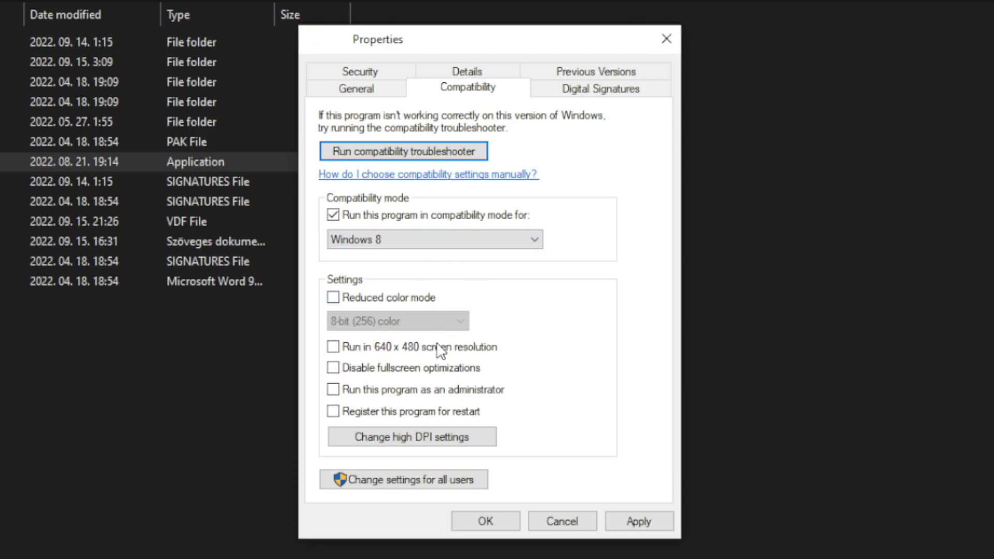
{"action": "left_click", "coordinate": [403, 372]}
{"action": "left_click", "coordinate": [479, 393]}
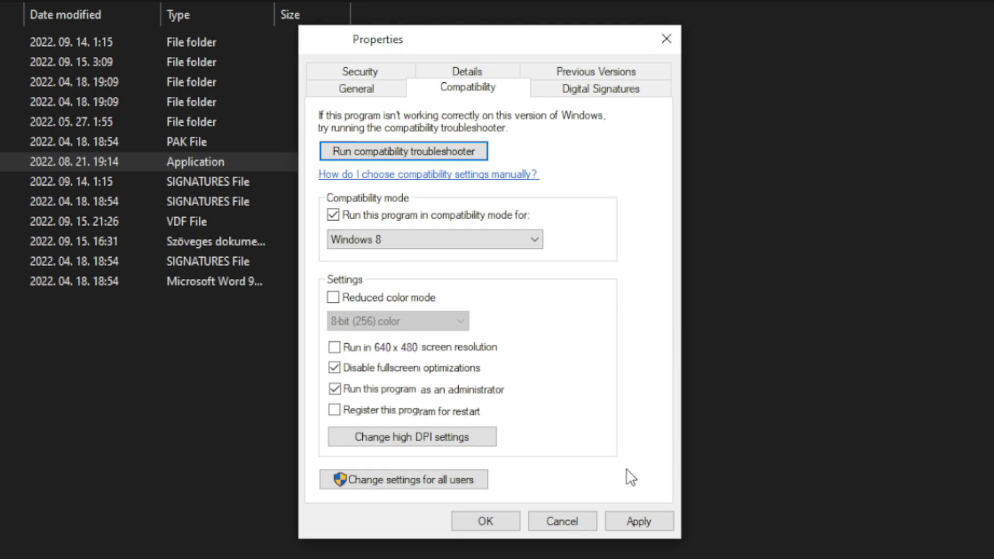
{"action": "left_click", "coordinate": [645, 520]}
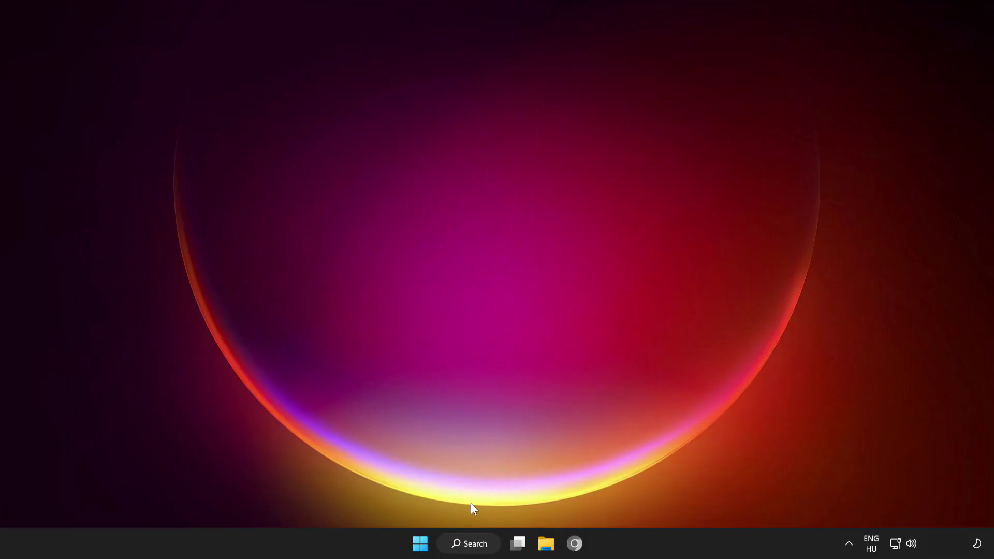
Search 'update' and go to the Check for updates settings page
{"action": "left_click", "coordinate": [465, 544]}
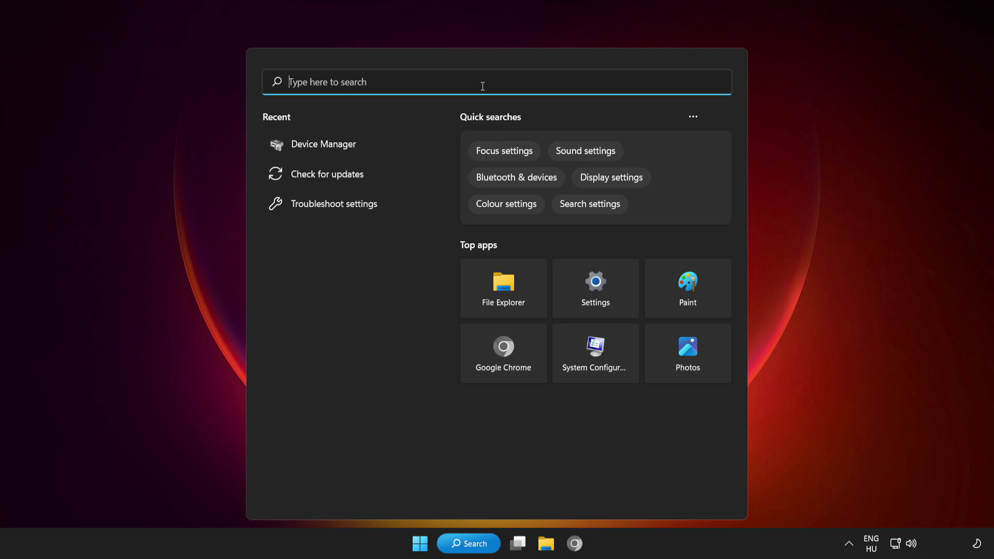
{"action": "type", "text": "update"}
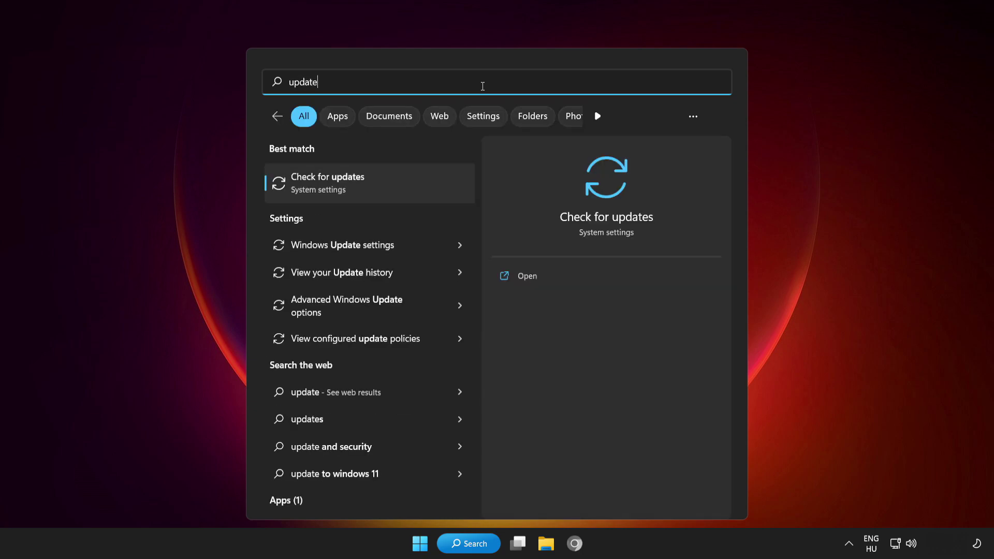
{"action": "left_click", "coordinate": [392, 181]}
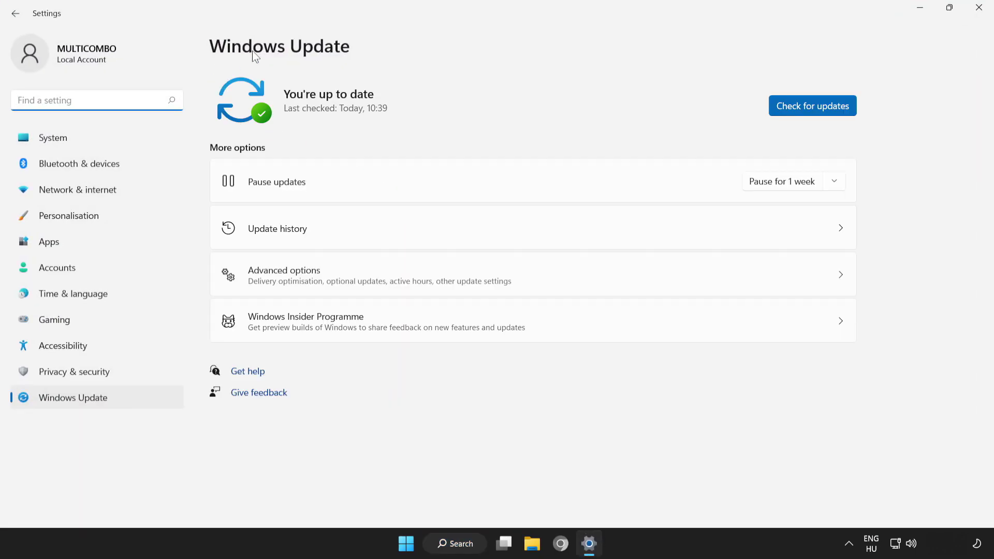
Run Check for updates, confirm Windows is up to date, and close Settings
{"action": "left_click", "coordinate": [815, 107]}
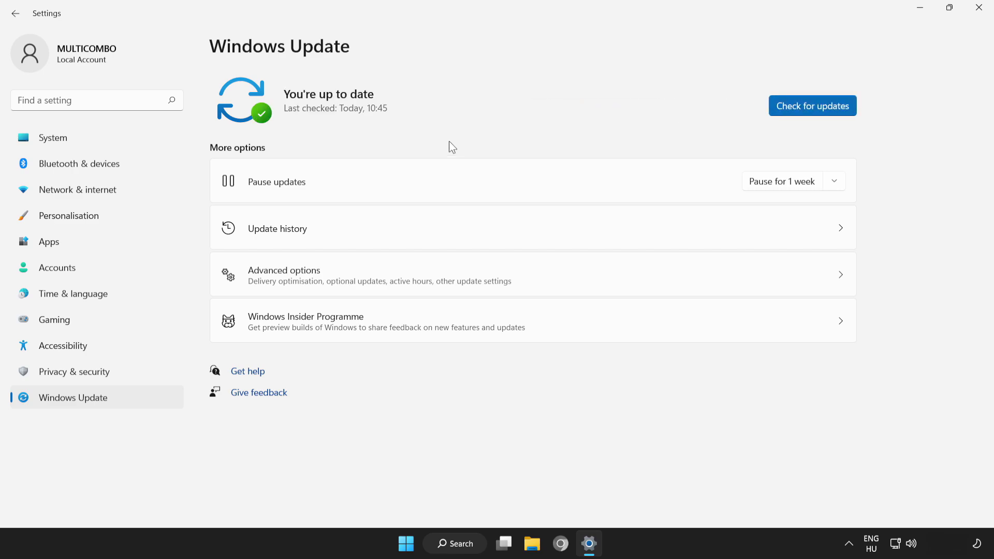
{"action": "left_click", "coordinate": [978, 16]}
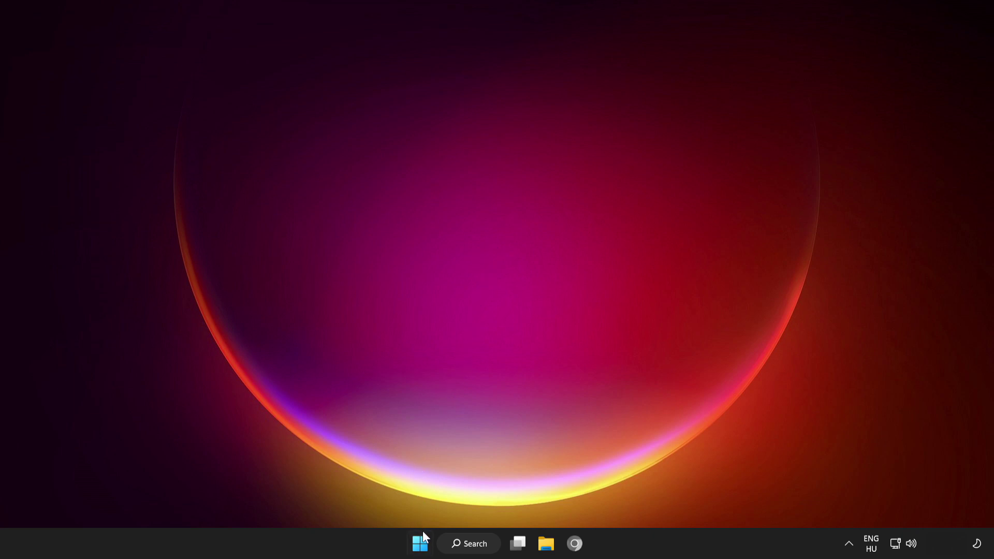
Disable Cortana, Microsoft Edge, Phone Link and Terminal in Task Manager's Startup apps list
{"action": "right_click", "coordinate": [421, 546]}
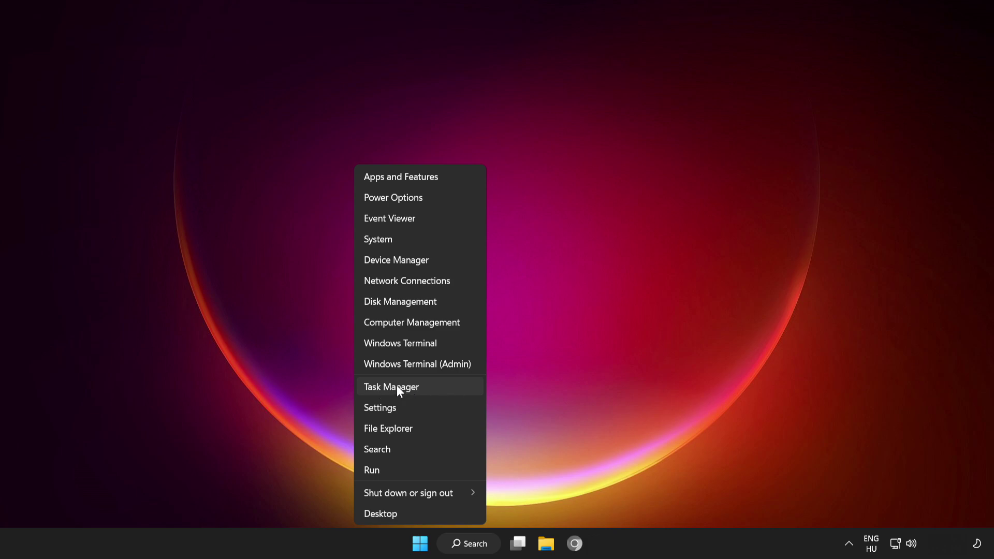
{"action": "left_click", "coordinate": [451, 386]}
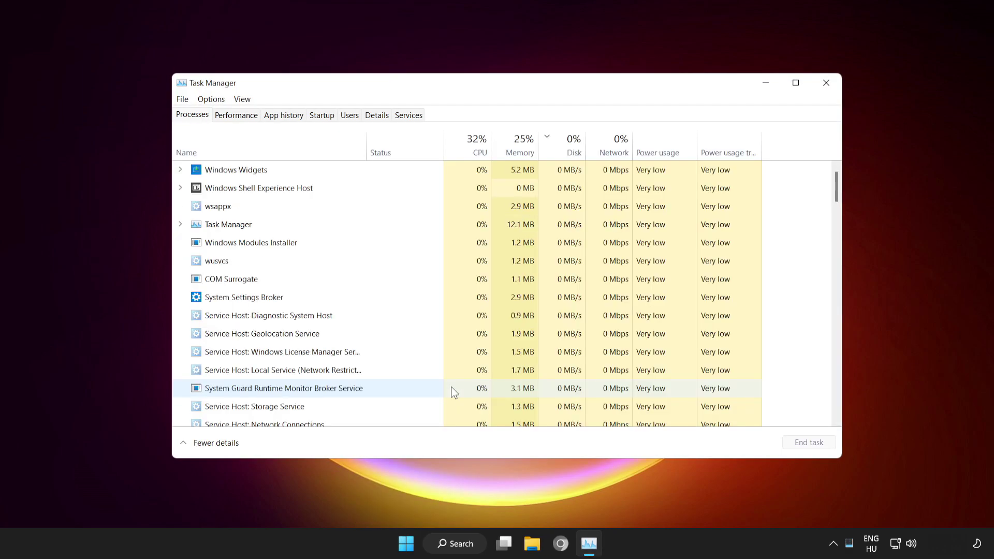
{"action": "left_click", "coordinate": [321, 119]}
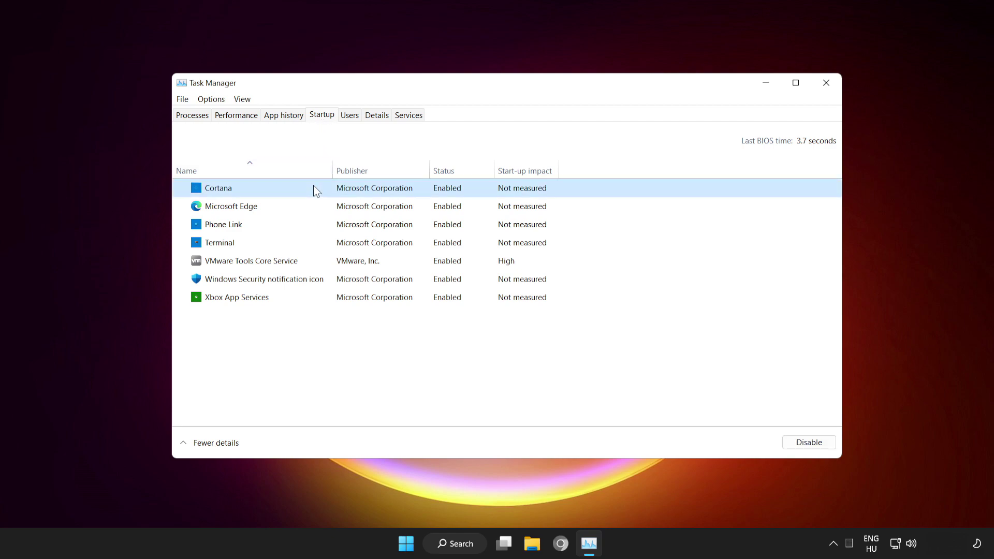
{"action": "left_click", "coordinate": [811, 447]}
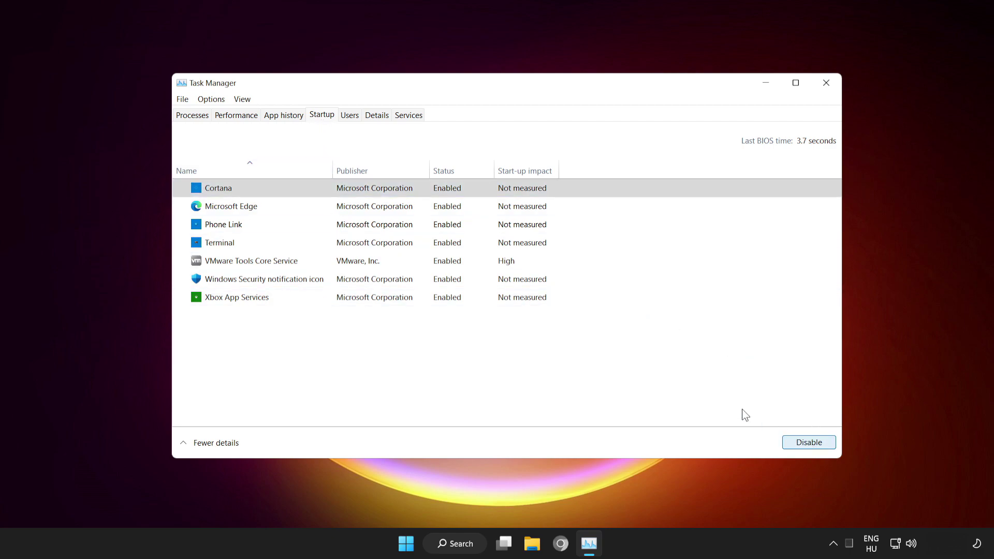
{"action": "left_click", "coordinate": [293, 209]}
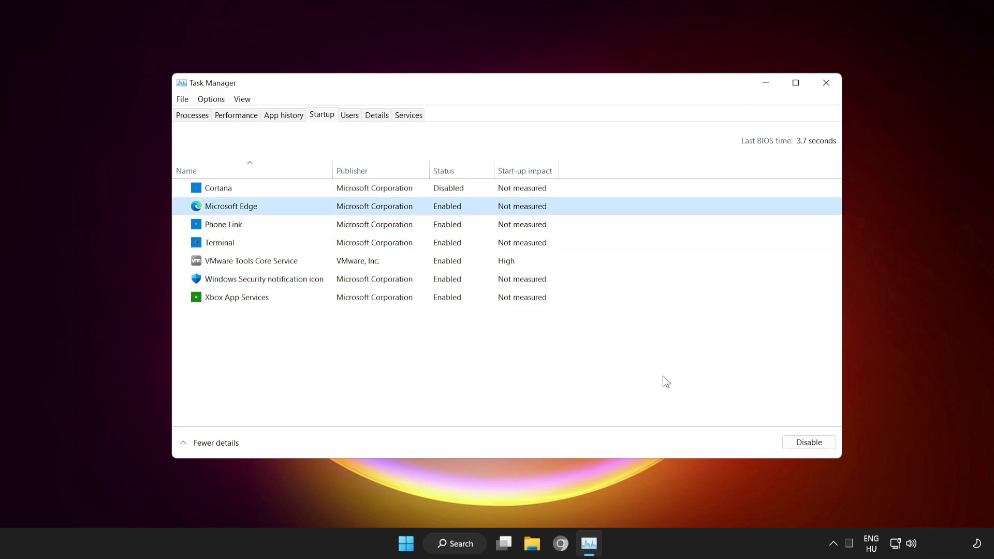
{"action": "left_click", "coordinate": [813, 446]}
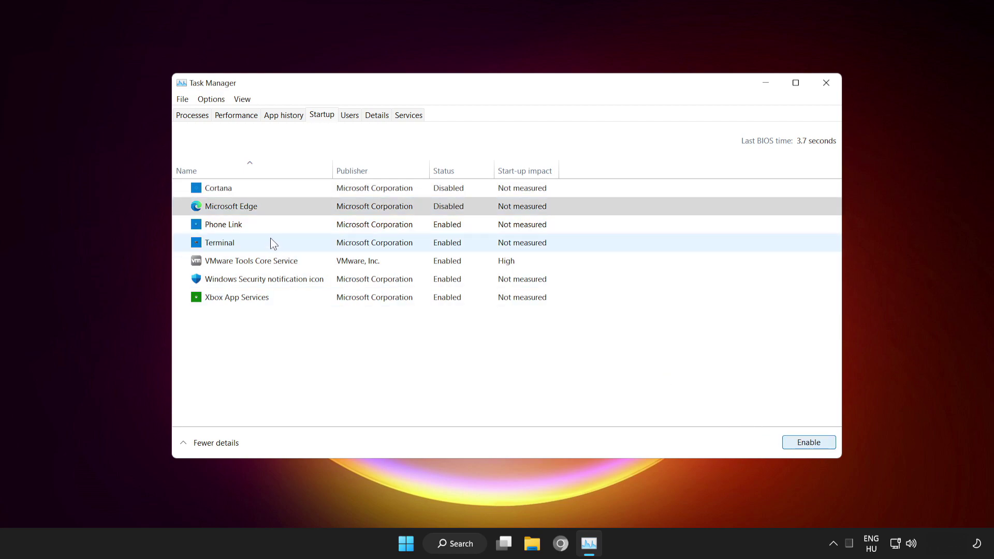
{"action": "left_click", "coordinate": [270, 226]}
{"action": "left_click", "coordinate": [802, 439]}
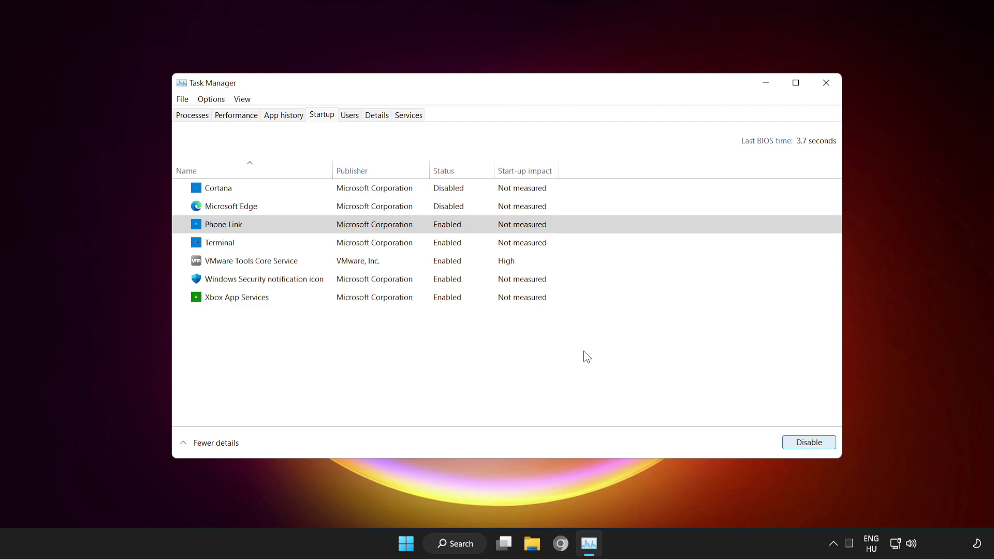
{"action": "left_click", "coordinate": [295, 245]}
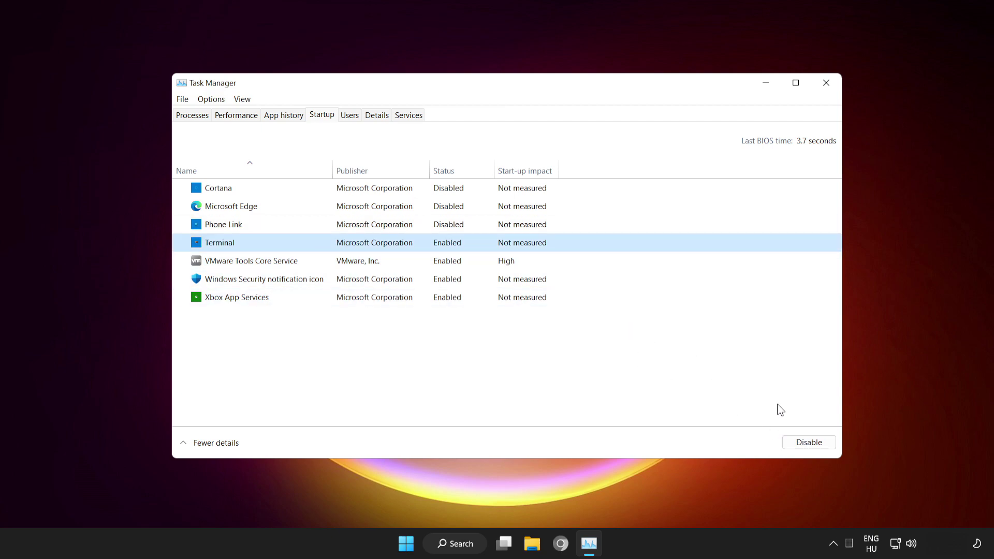
{"action": "left_click", "coordinate": [814, 442]}
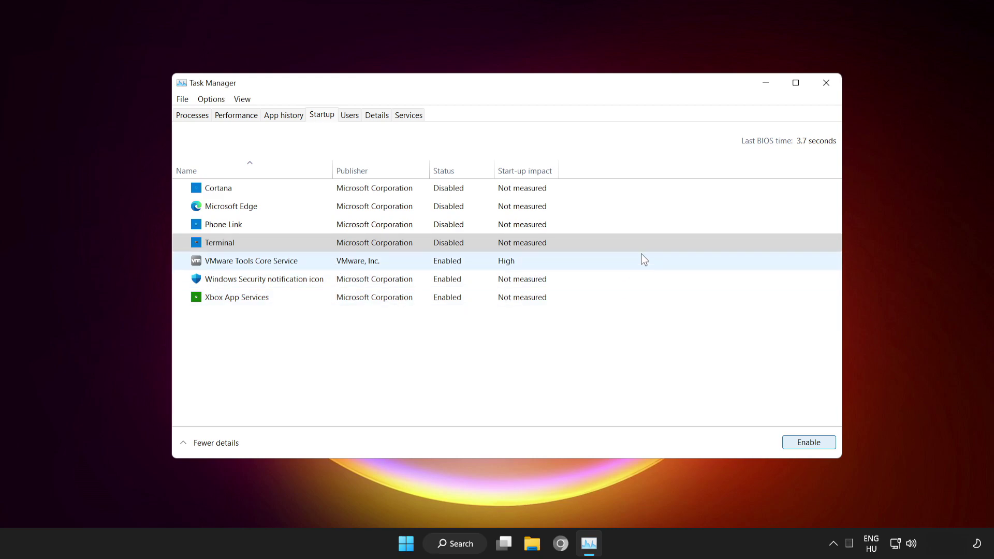
Close Task Manager and bring up the Restart option from the Start power menu
{"action": "left_click", "coordinate": [827, 84]}
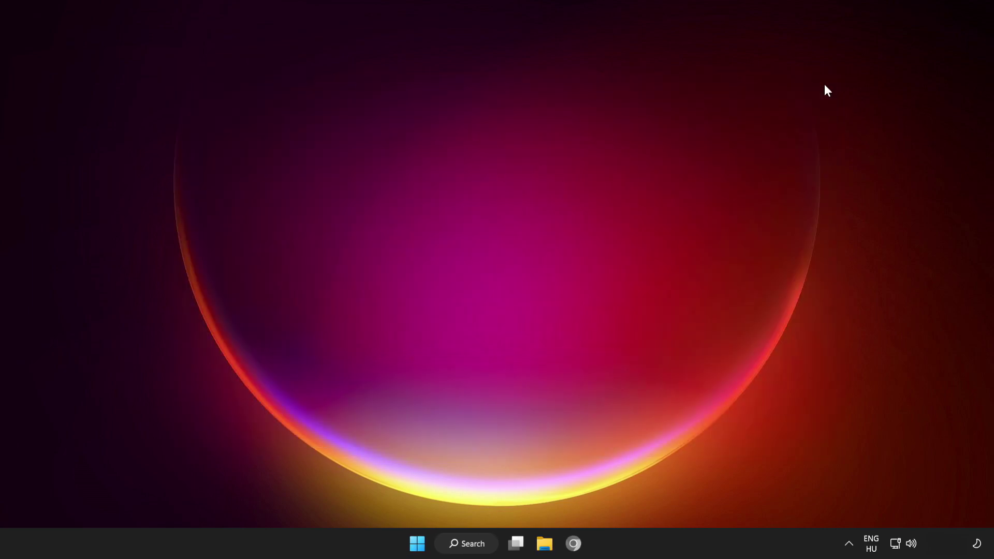
{"action": "left_click", "coordinate": [425, 545]}
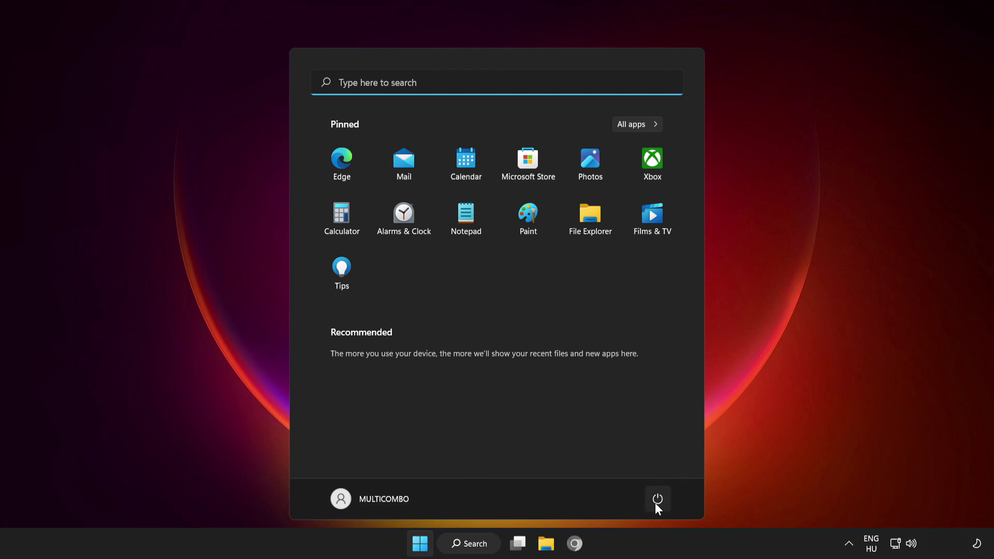
{"action": "left_click", "coordinate": [656, 500]}
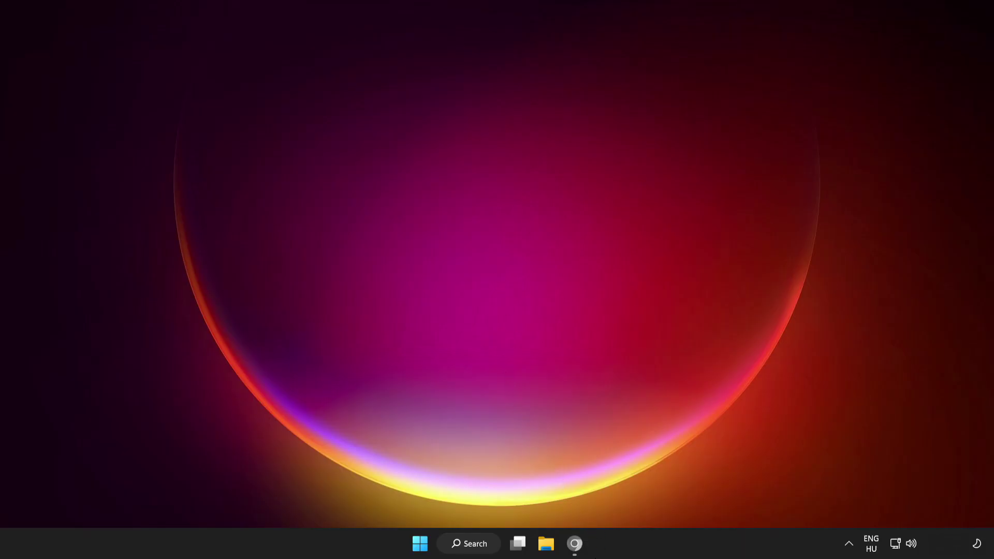
Download dxwebsetup.exe, the English DirectX End-User Runtime Web Installer, from the Download Center
{"action": "left_click", "coordinate": [575, 548]}
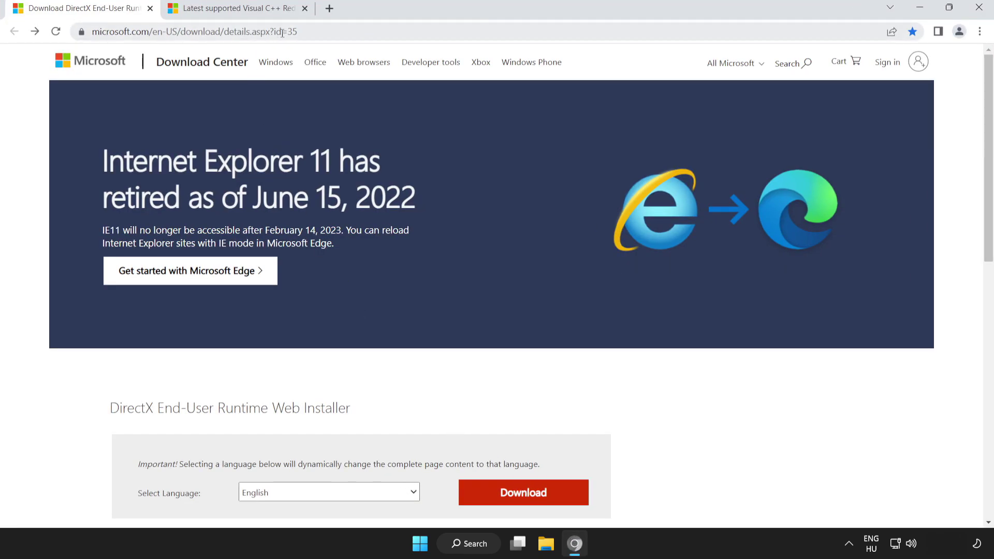
{"action": "left_click", "coordinate": [409, 30]}
{"action": "left_click", "coordinate": [409, 30]}
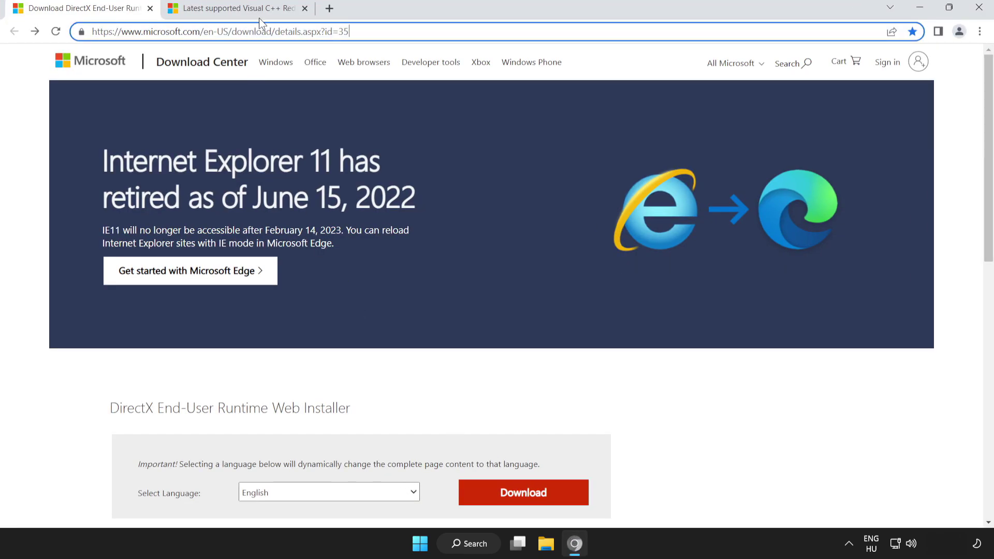
{"action": "left_click", "coordinate": [40, 169]}
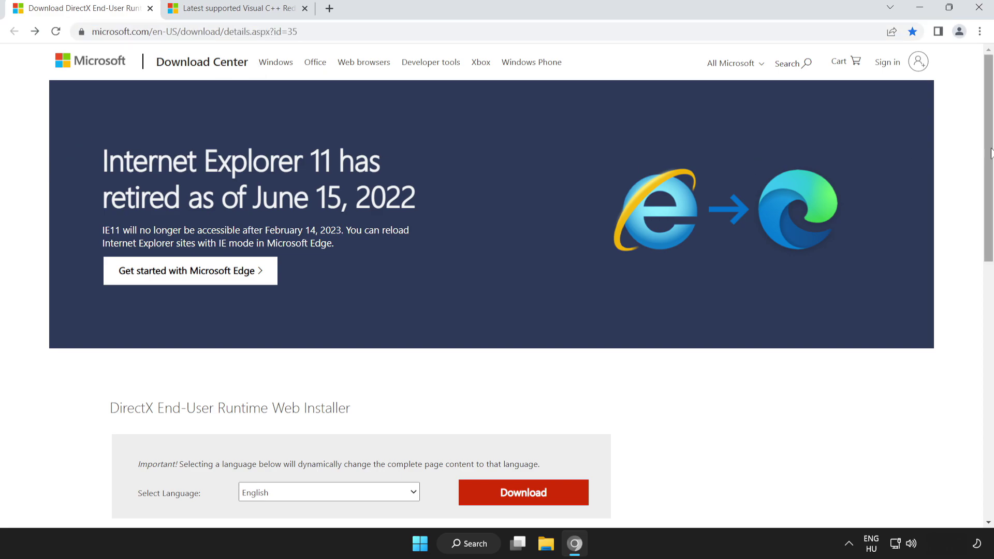
{"action": "left_click_drag", "start_coordinate": [990, 154], "coordinate": [990, 233]}
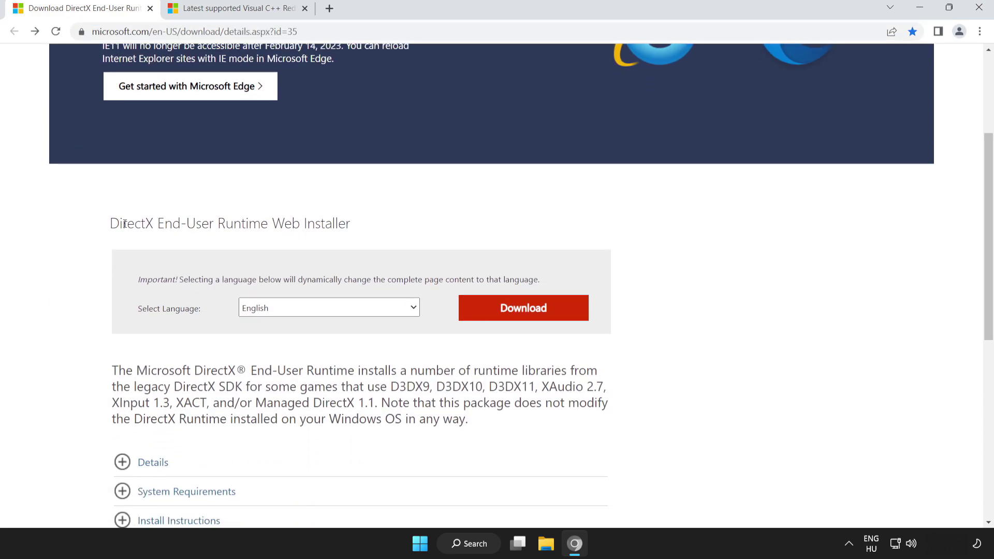
{"action": "left_click_drag", "start_coordinate": [125, 224], "coordinate": [442, 226]}
{"action": "left_click", "coordinate": [442, 225]}
{"action": "left_click", "coordinate": [524, 314]}
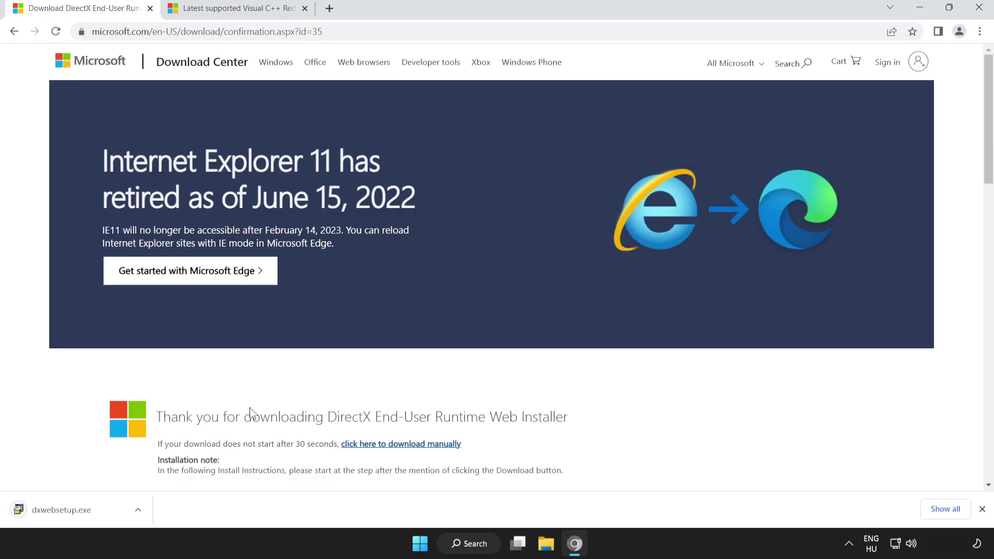
Run dxwebsetup.exe, accept the license, leave the Bing Bar unchecked, and finish DirectX Setup
{"action": "left_click", "coordinate": [86, 513]}
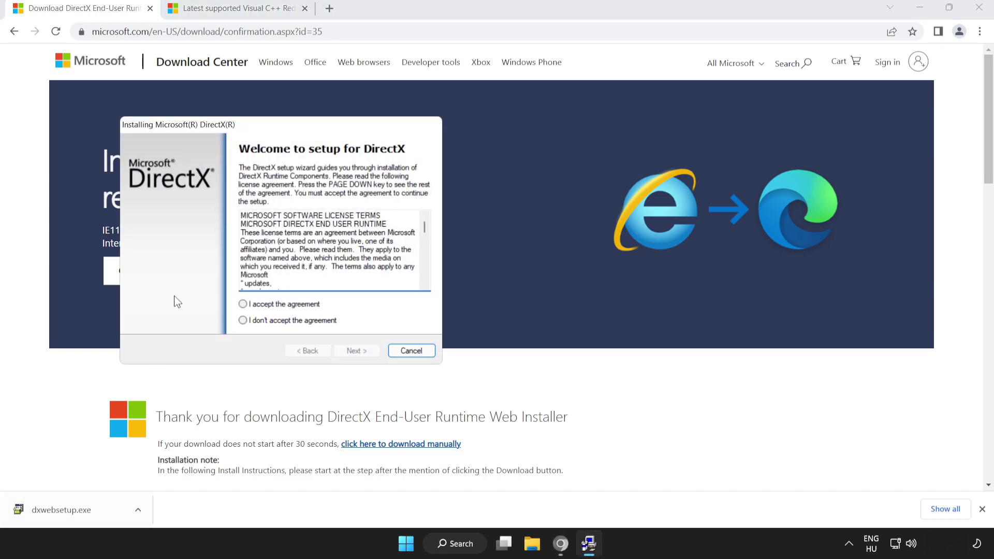
{"action": "left_click_drag", "start_coordinate": [249, 126], "coordinate": [452, 165]}
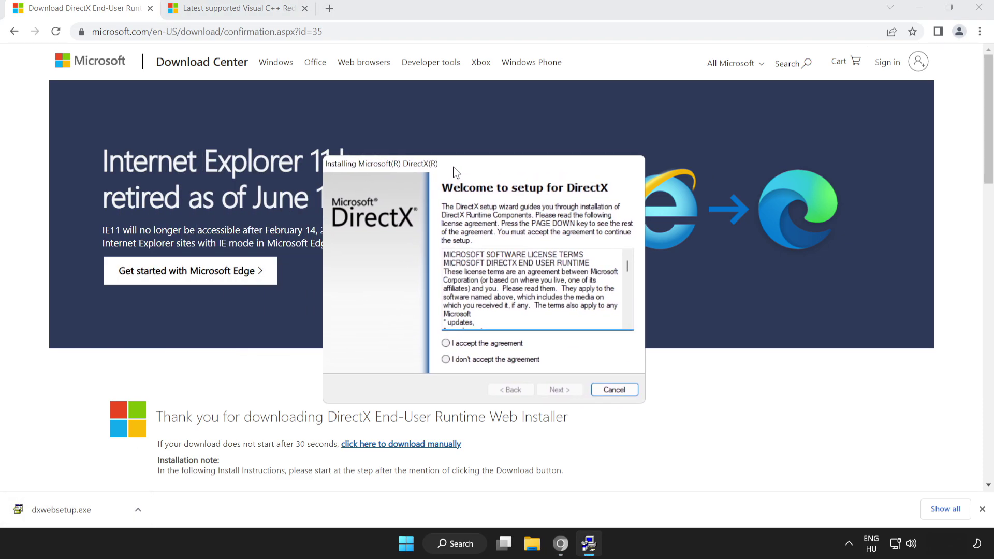
{"action": "left_click_drag", "start_coordinate": [629, 267], "coordinate": [626, 326]}
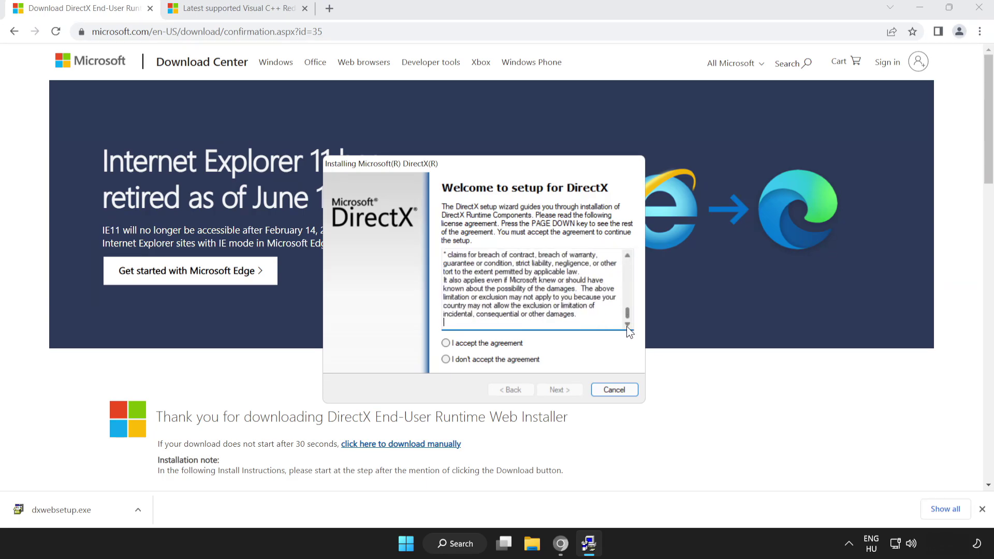
{"action": "left_click", "coordinate": [445, 343]}
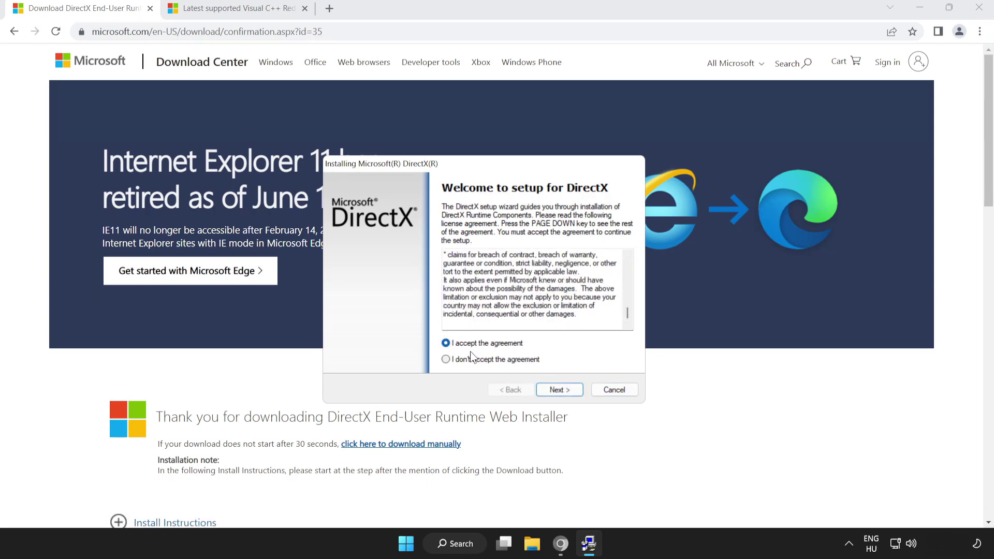
{"action": "left_click", "coordinate": [554, 390]}
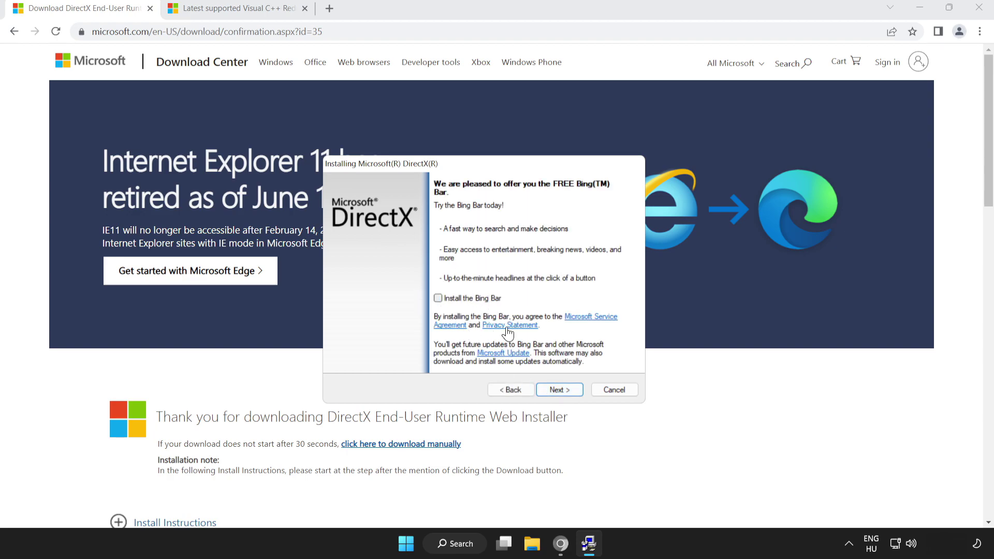
{"action": "left_click", "coordinate": [558, 390]}
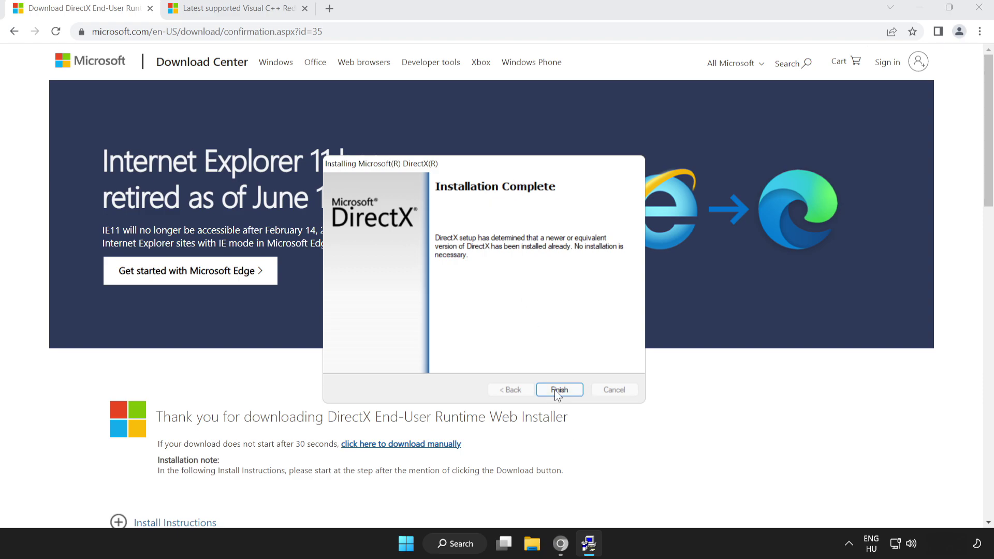
{"action": "left_click", "coordinate": [558, 389]}
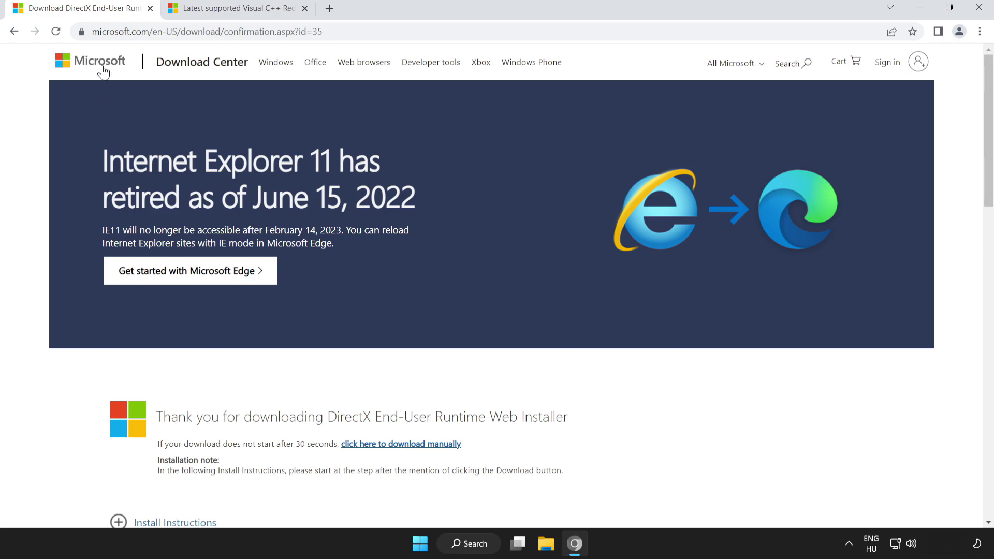
Close the DirectX tab and scroll to the Visual Studio 2015–2022 redistributable table
{"action": "left_click", "coordinate": [150, 8]}
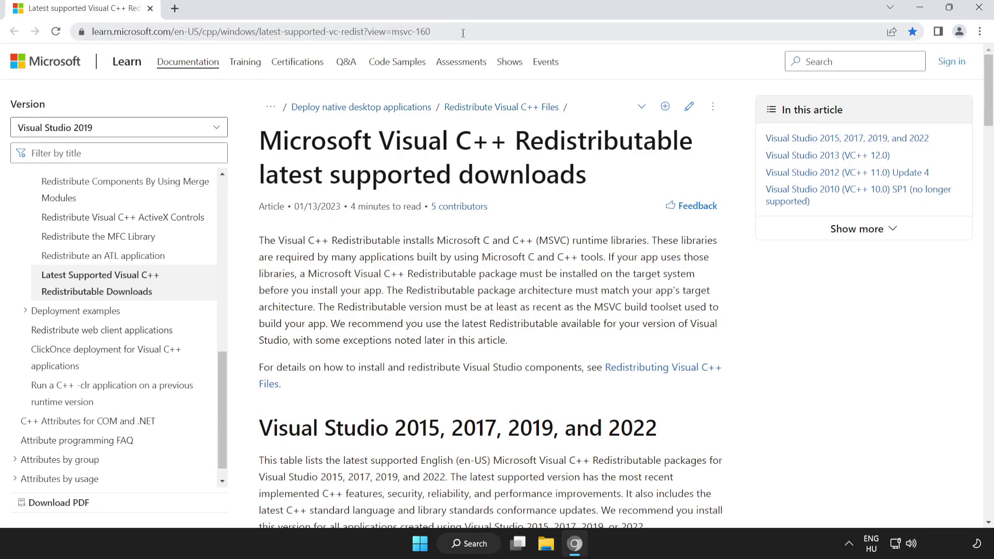
{"action": "left_click_drag", "start_coordinate": [464, 32], "coordinate": [80, 32]}
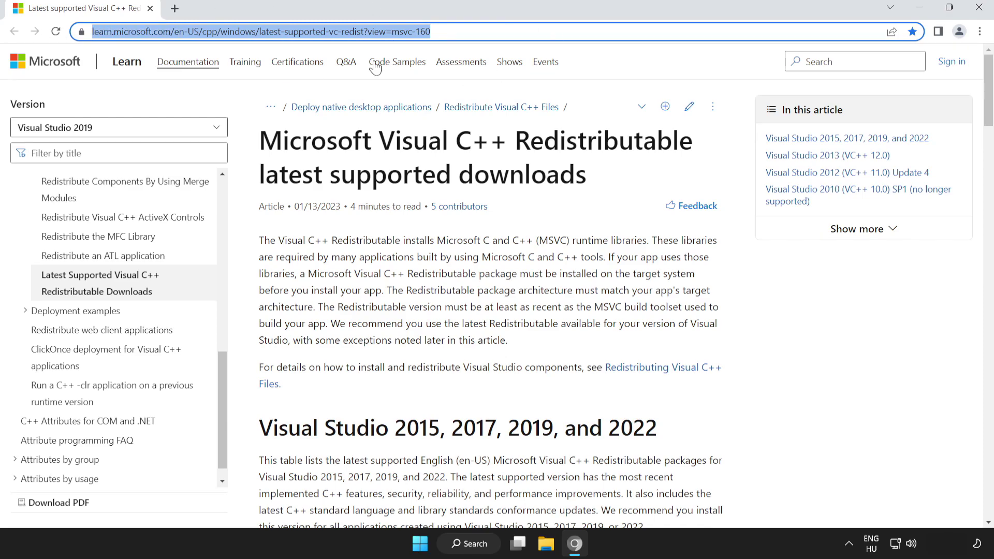
{"action": "left_click", "coordinate": [235, 139]}
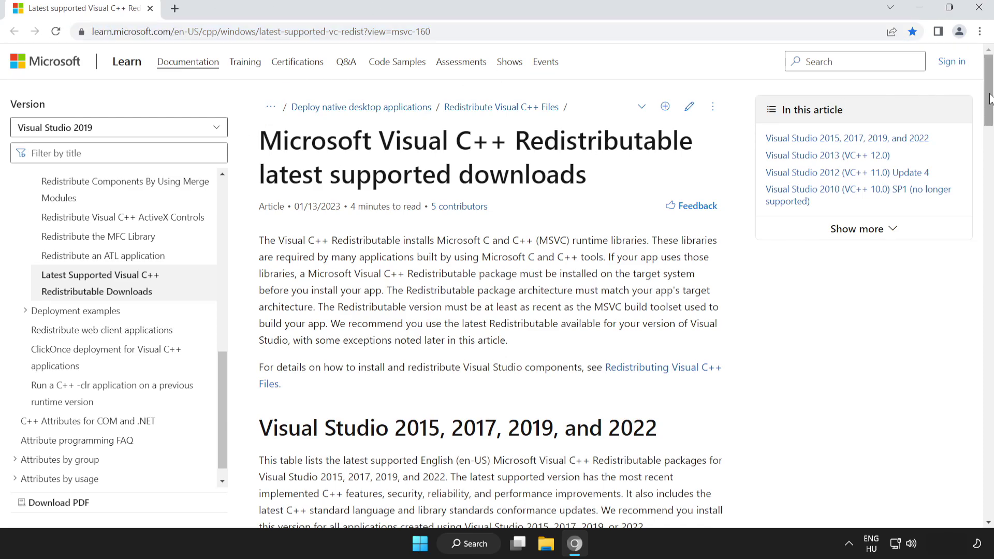
{"action": "left_click_drag", "start_coordinate": [993, 102], "coordinate": [993, 149]}
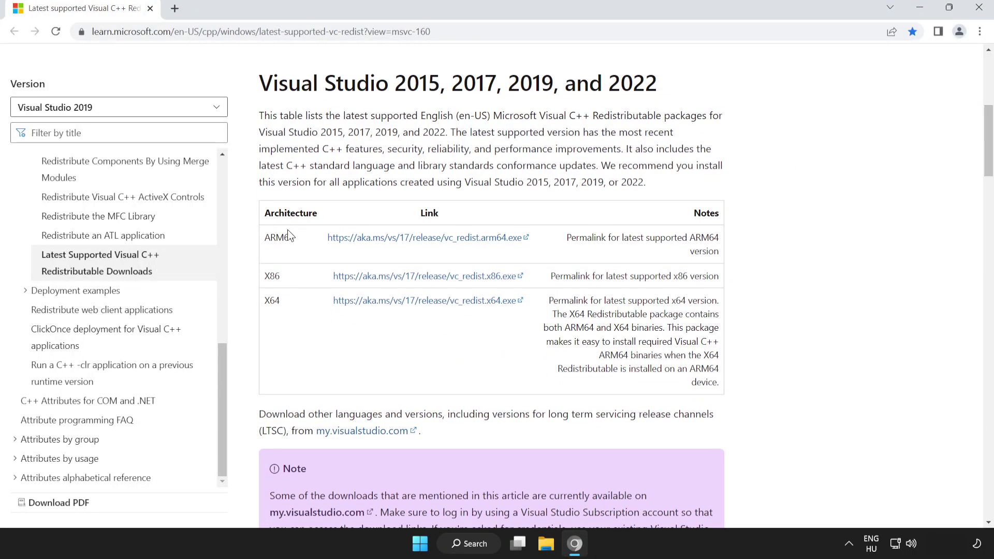
{"action": "mouse_move", "coordinate": [265, 237]}
{"action": "left_mouse_down"}
{"action": "mouse_move", "coordinate": [392, 297]}
{"action": "mouse_move", "coordinate": [570, 313]}
{"action": "left_mouse_up"}
{"action": "left_click", "coordinate": [414, 336]}
Download the ARM64, X86 and X64 vc_redist packages
{"action": "left_click", "coordinate": [406, 242]}
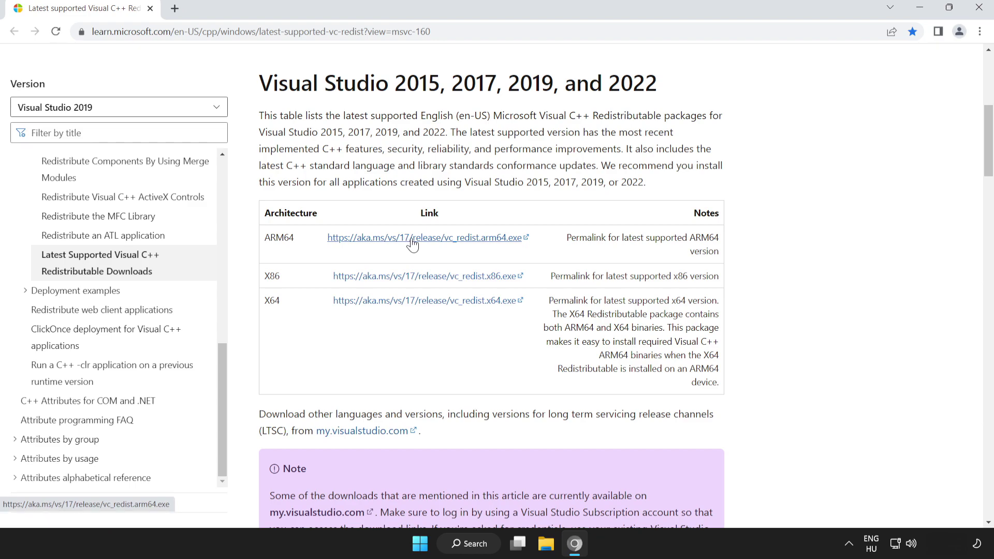
{"action": "left_click", "coordinate": [433, 279]}
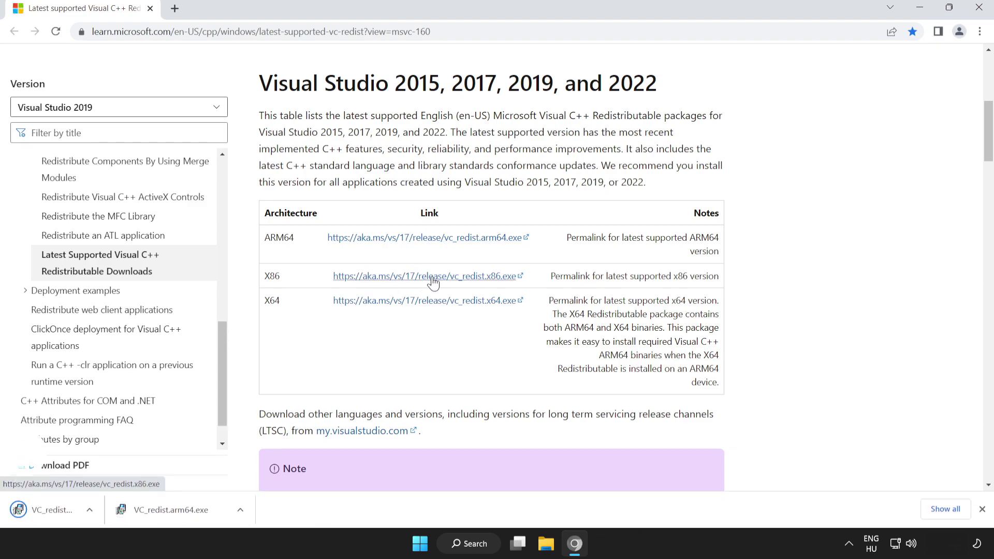
{"action": "left_click", "coordinate": [428, 304]}
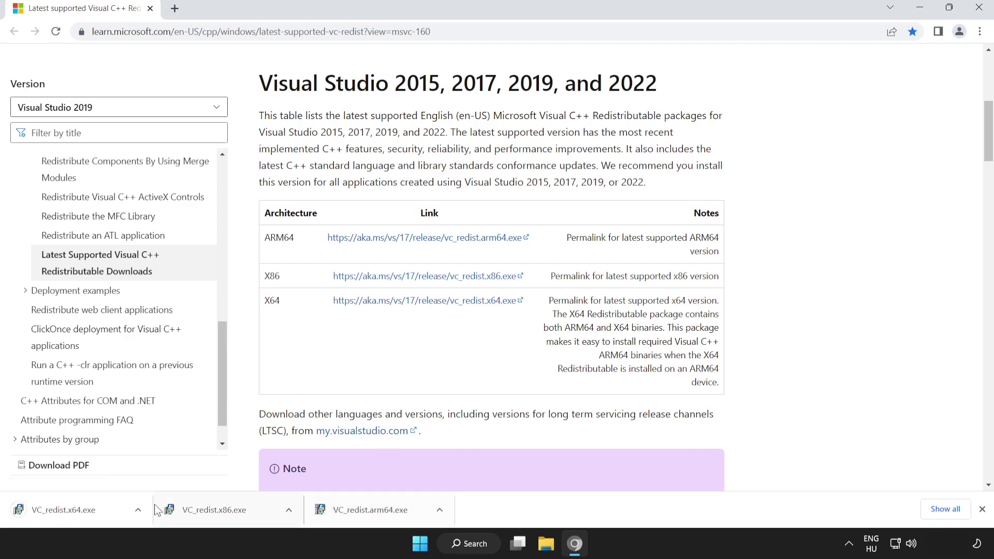
Try VC_redist.arm64.exe, which fails as unsupported, then install VC_redist.x86.exe successfully
{"action": "left_click", "coordinate": [380, 511]}
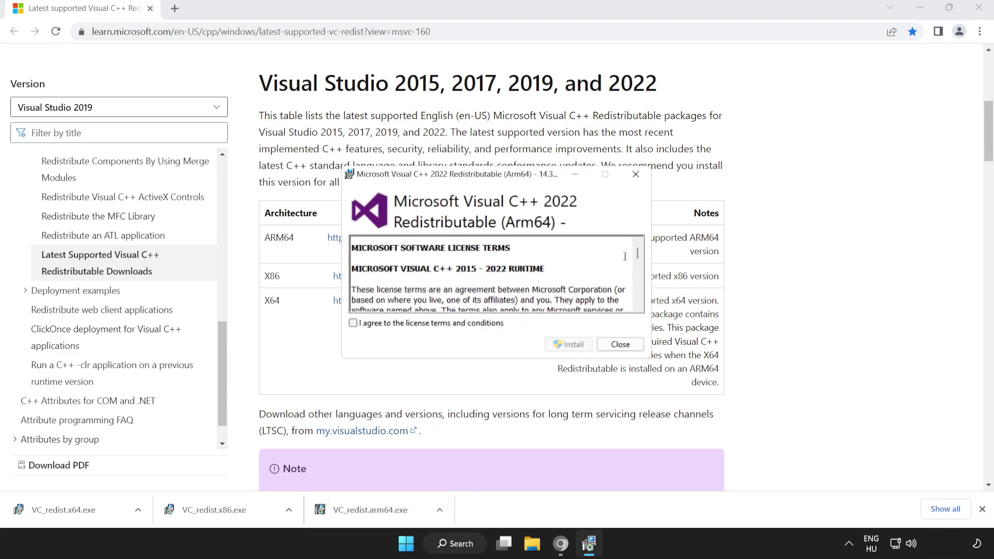
{"action": "left_click_drag", "start_coordinate": [638, 253], "coordinate": [640, 308]}
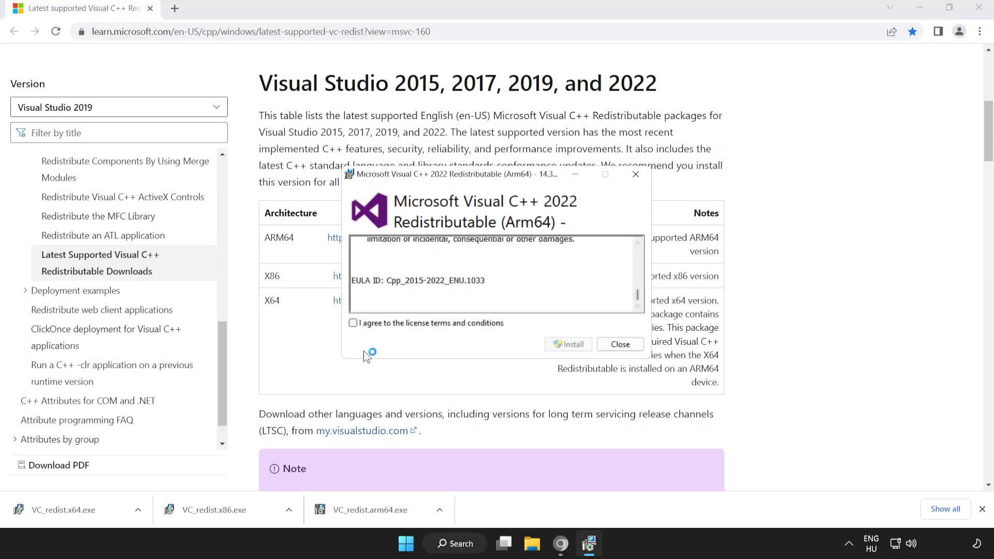
{"action": "left_click", "coordinate": [352, 323]}
{"action": "left_click", "coordinate": [566, 345]}
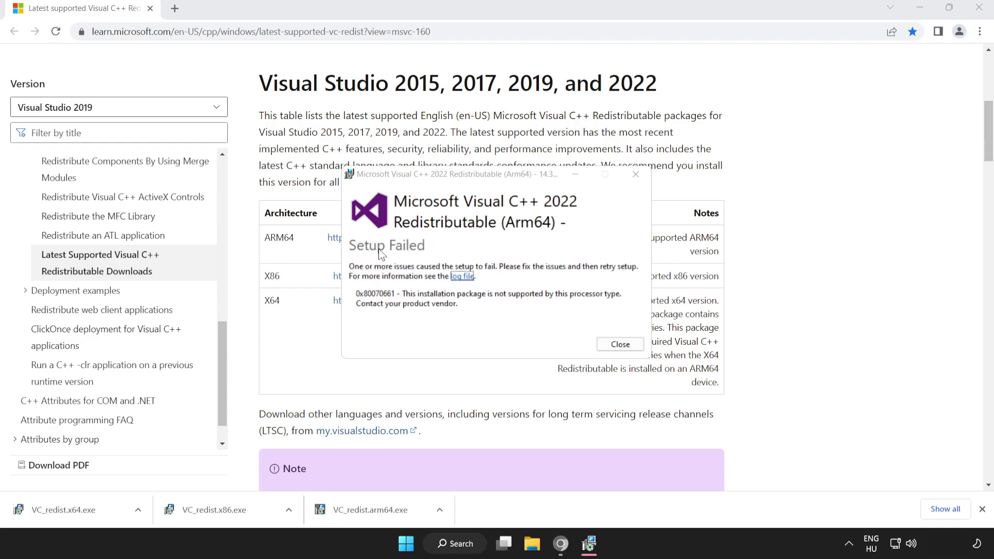
{"action": "left_click", "coordinate": [614, 344]}
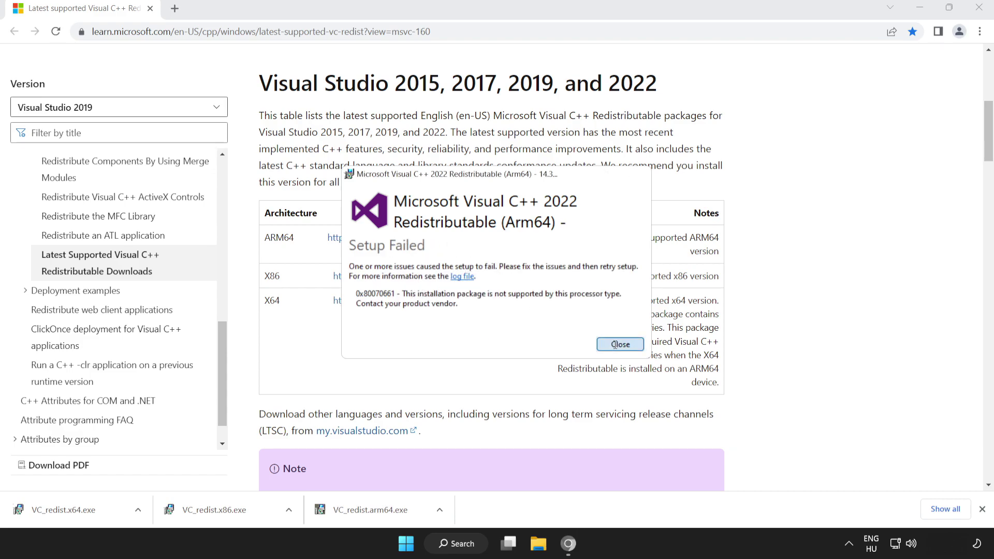
{"action": "left_click", "coordinate": [233, 512]}
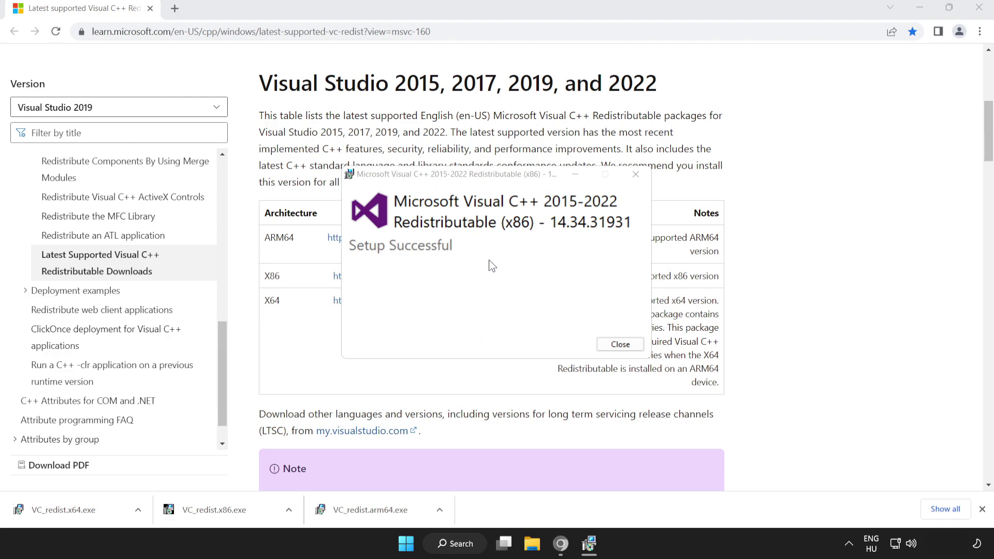
{"action": "left_click", "coordinate": [621, 345]}
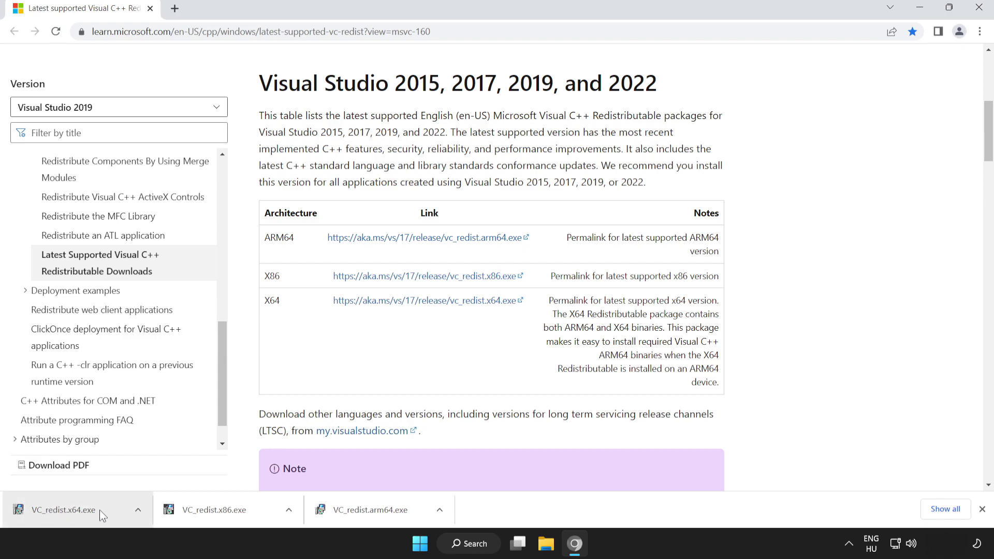
Install VC_redist.x64.exe and close the Setup Successful dialog without restarting
{"action": "left_click", "coordinate": [86, 511]}
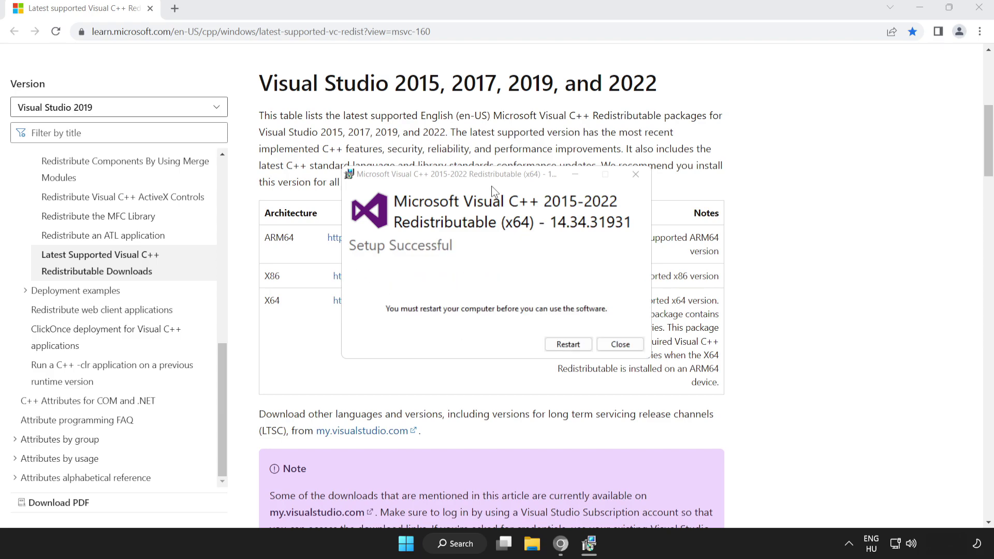
{"action": "left_click", "coordinate": [627, 348]}
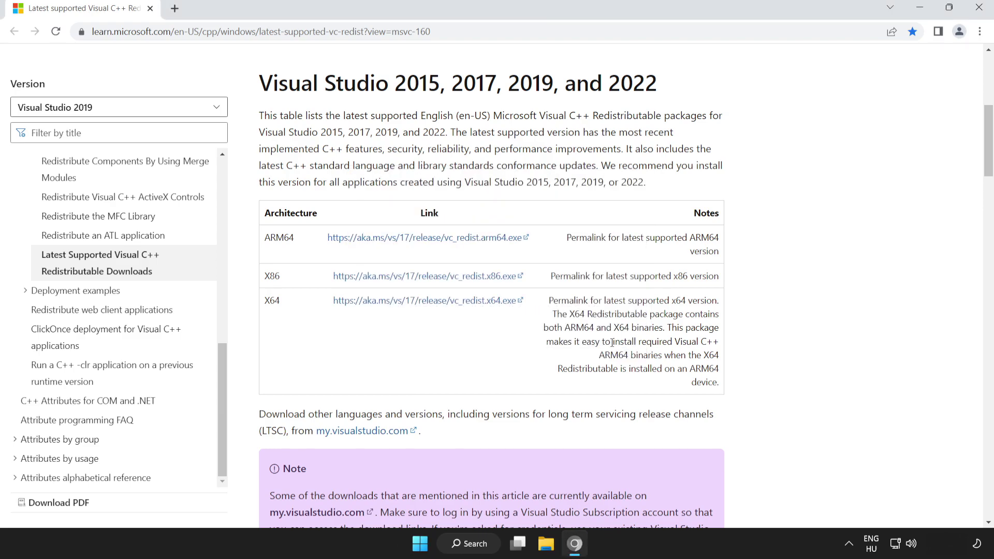
{"action": "left_click", "coordinate": [979, 8]}
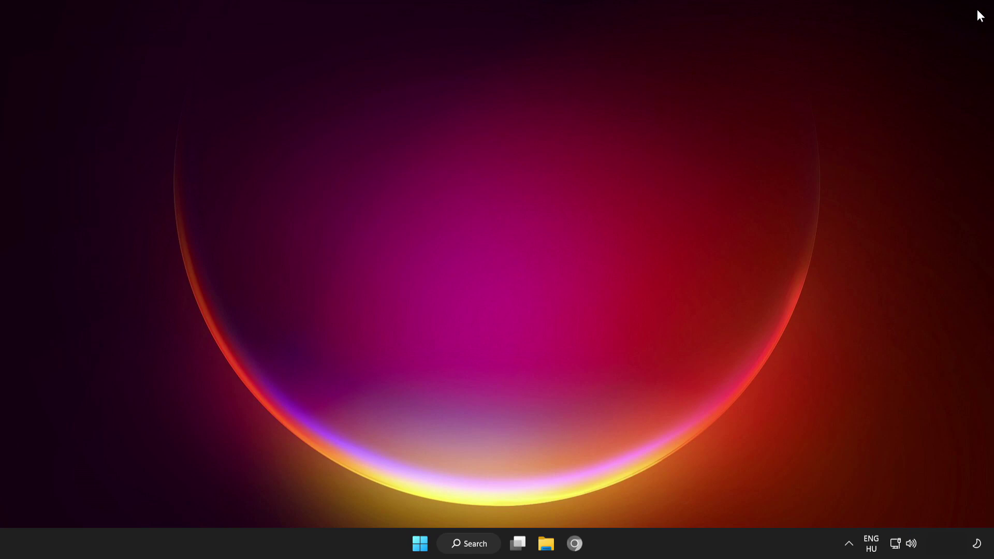
{"action": "left_click", "coordinate": [414, 535]}
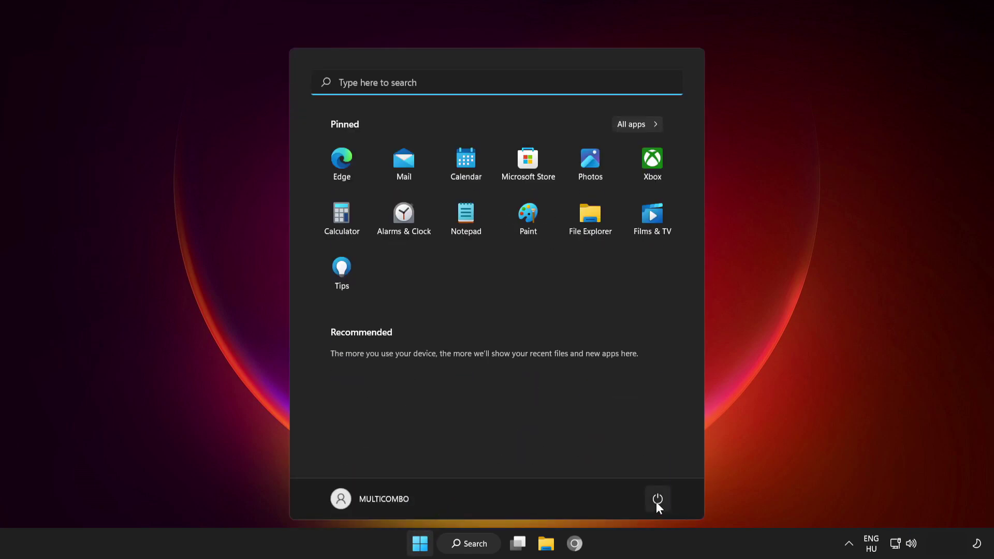
{"action": "left_click", "coordinate": [658, 501]}
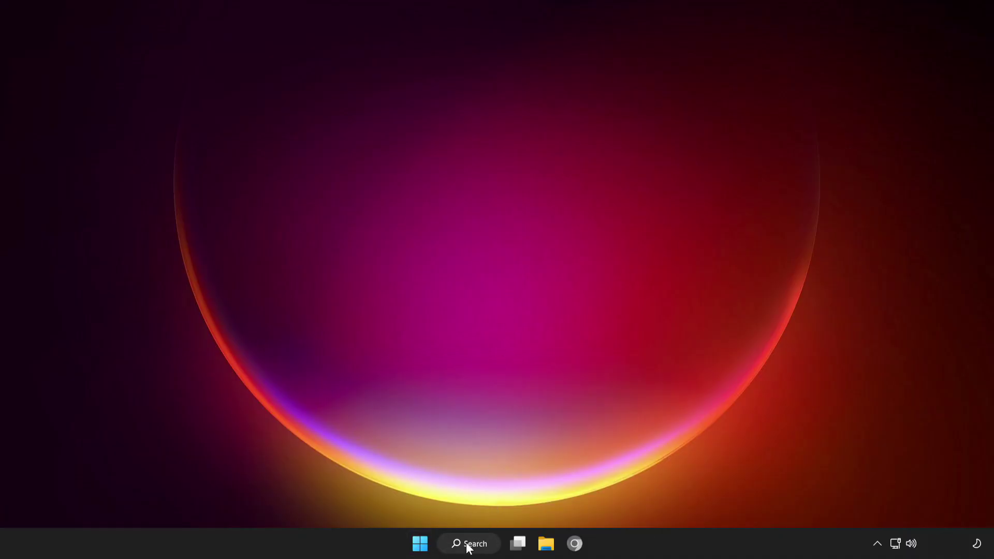
Launch Command Prompt as administrator via Windows search for 'cmd'
{"action": "left_click", "coordinate": [468, 544]}
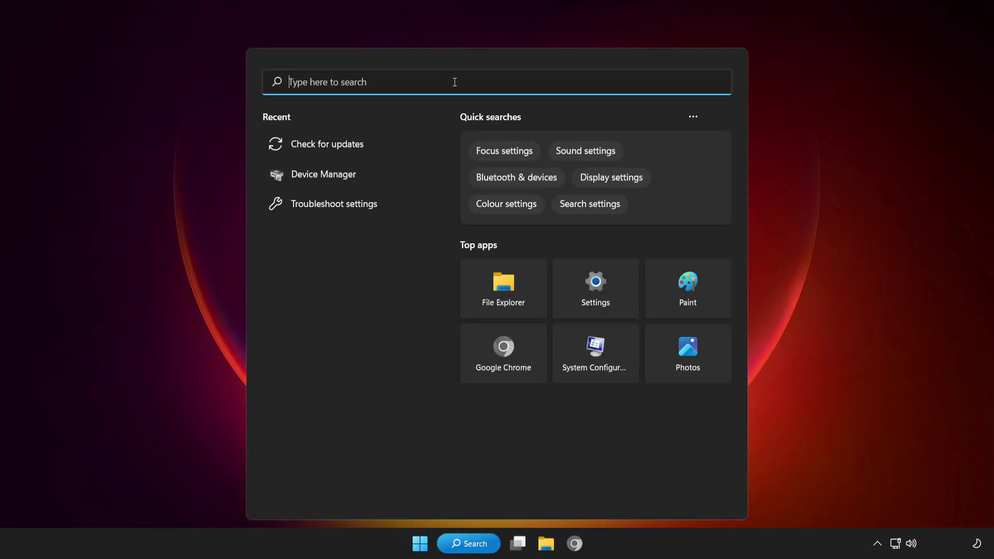
{"action": "type", "text": "cmd"}
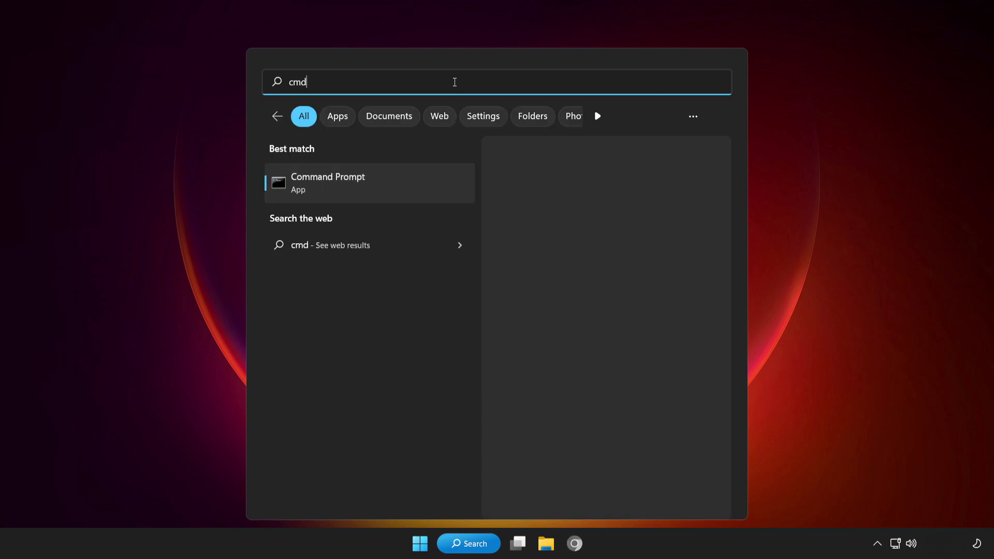
{"action": "right_click", "coordinate": [393, 191]}
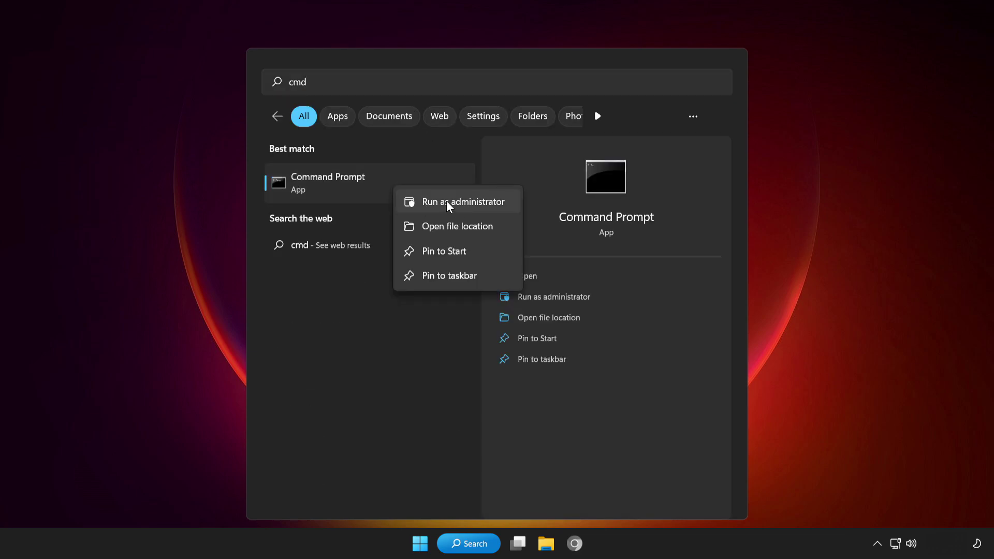
{"action": "left_click", "coordinate": [446, 202]}
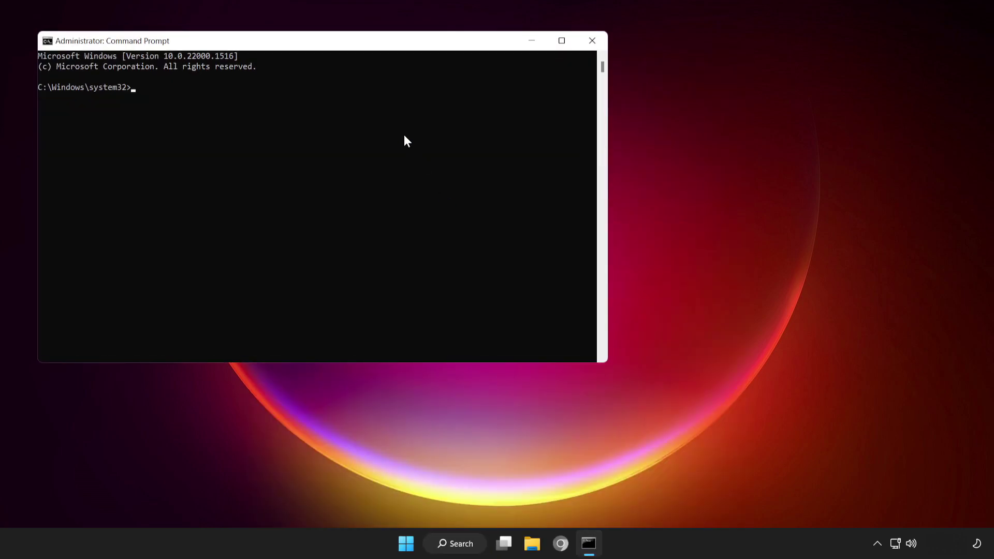
{"action": "left_click_drag", "start_coordinate": [364, 47], "coordinate": [542, 103]}
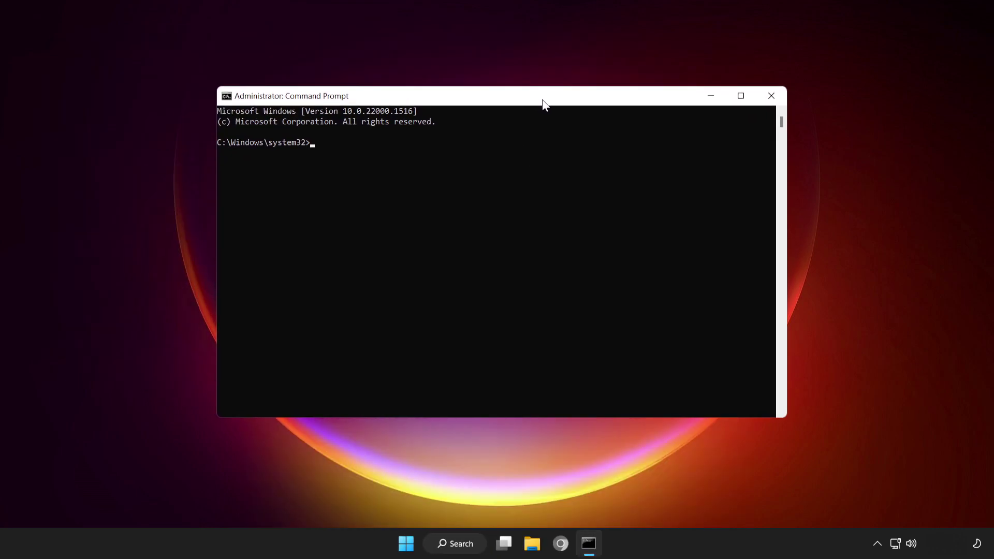
Run sfc /scannow to repair corrupt system files, then close the window
{"action": "type", "text": "s"}
{"action": "type", "text": "fc /"}
{"action": "type", "text": "scannow"}
{"action": "key", "text": "Return"}
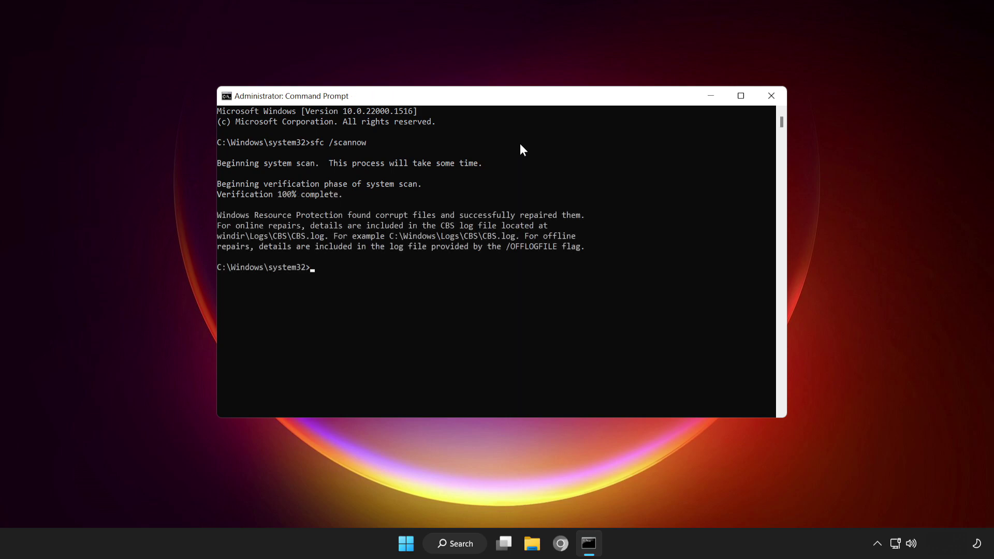
{"action": "left_click", "coordinate": [772, 96]}
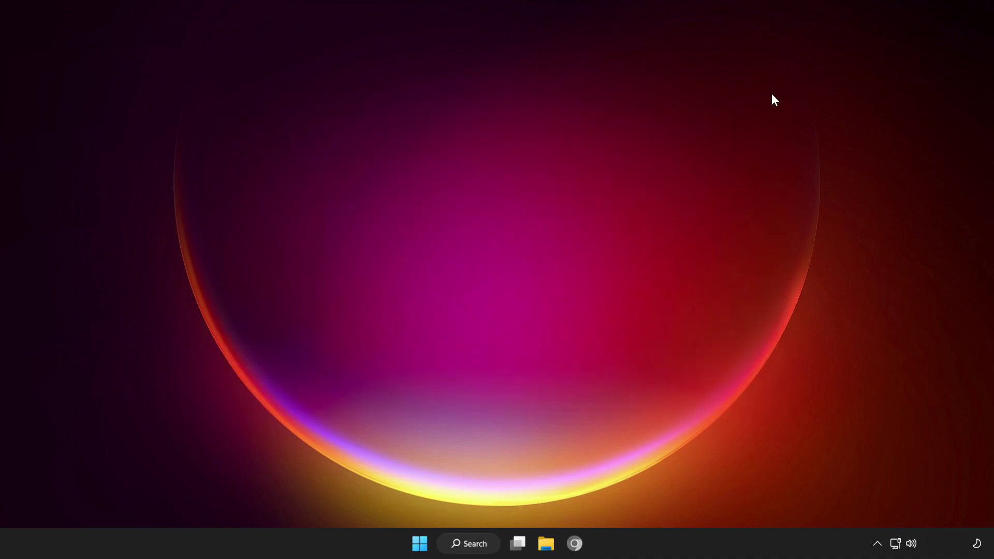
Search for 'windows security' and launch the Windows Security app
{"action": "left_click", "coordinate": [477, 546]}
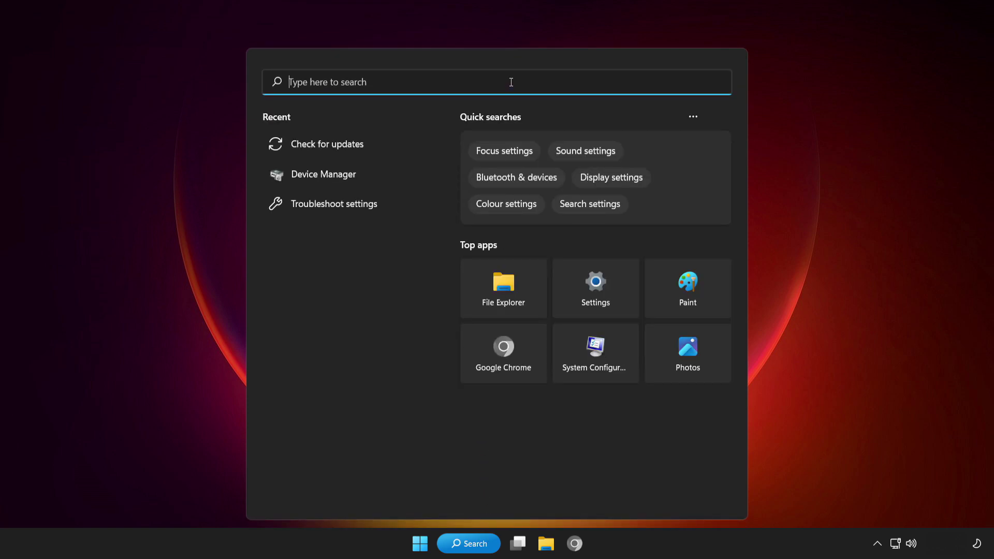
{"action": "type", "text": "windows "}
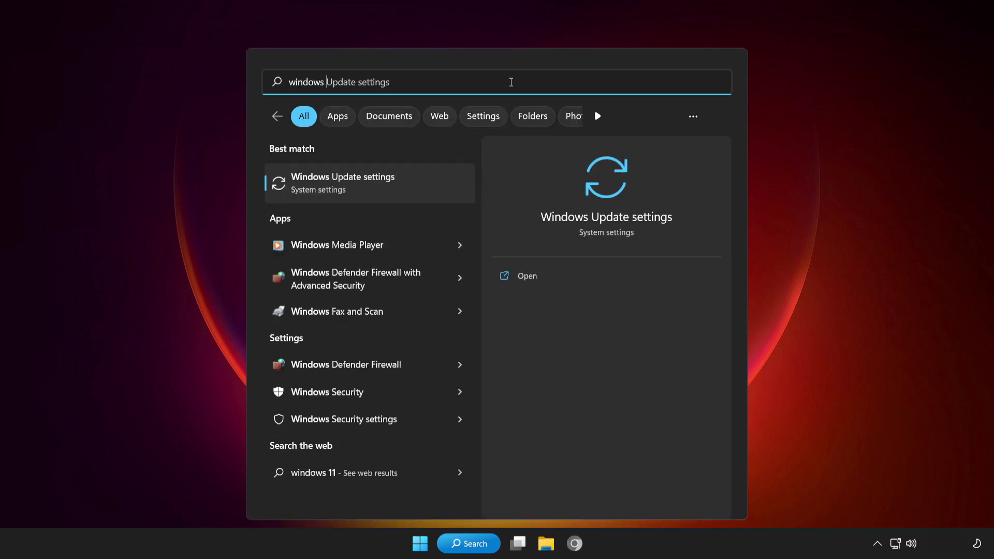
{"action": "type", "text": "securi"}
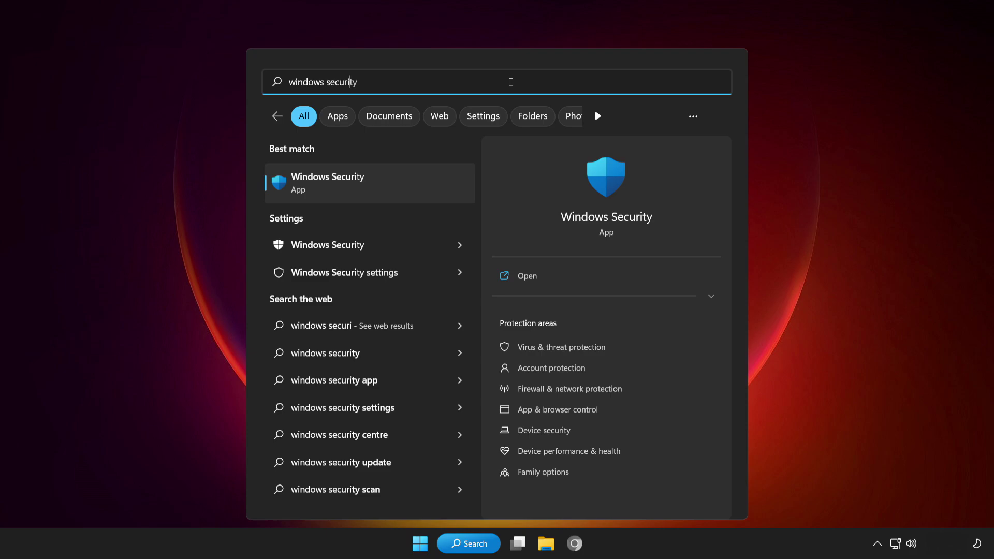
{"action": "type", "text": "ty"}
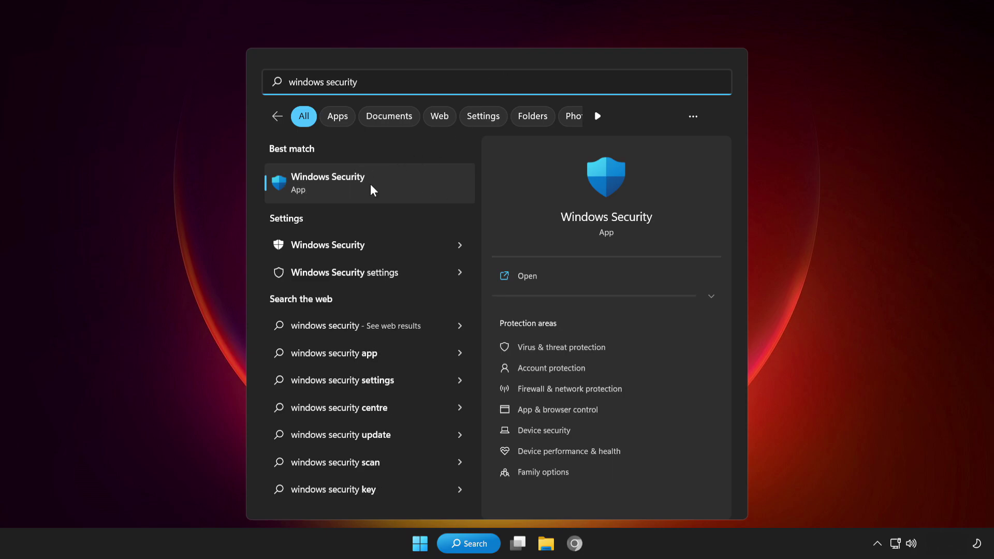
{"action": "left_click", "coordinate": [399, 182]}
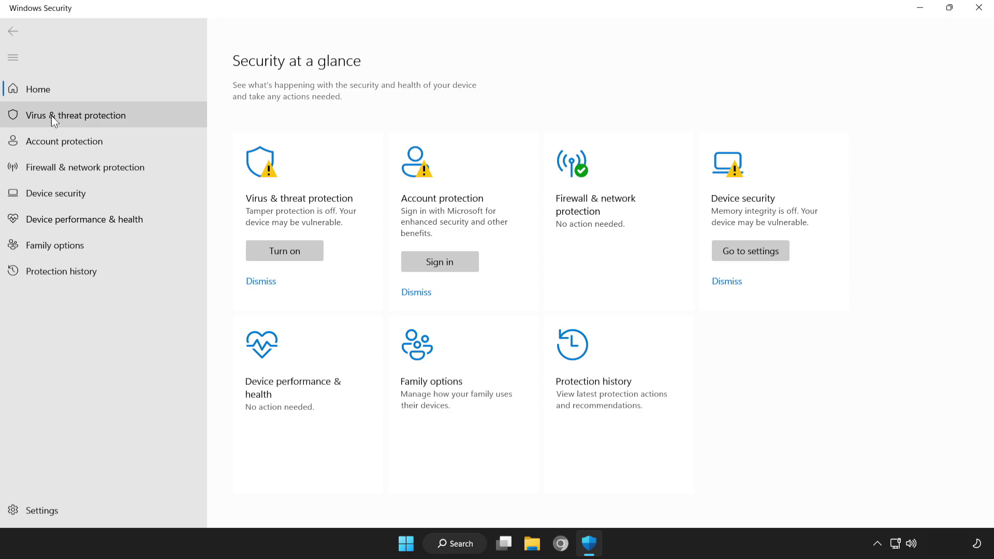
Go to Virus & threat protection settings and open Add or remove exclusions
{"action": "left_click", "coordinate": [138, 115]}
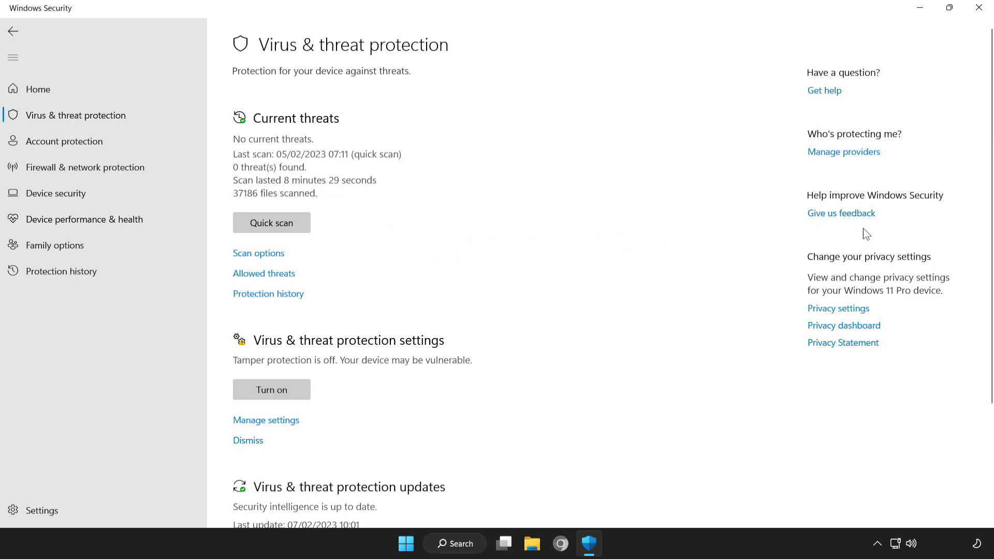
{"action": "scroll", "coordinate": [992, 218], "scroll_direction": "down", "scroll_amount": 1}
{"action": "scroll", "coordinate": [992, 217], "scroll_direction": "down", "scroll_amount": 3}
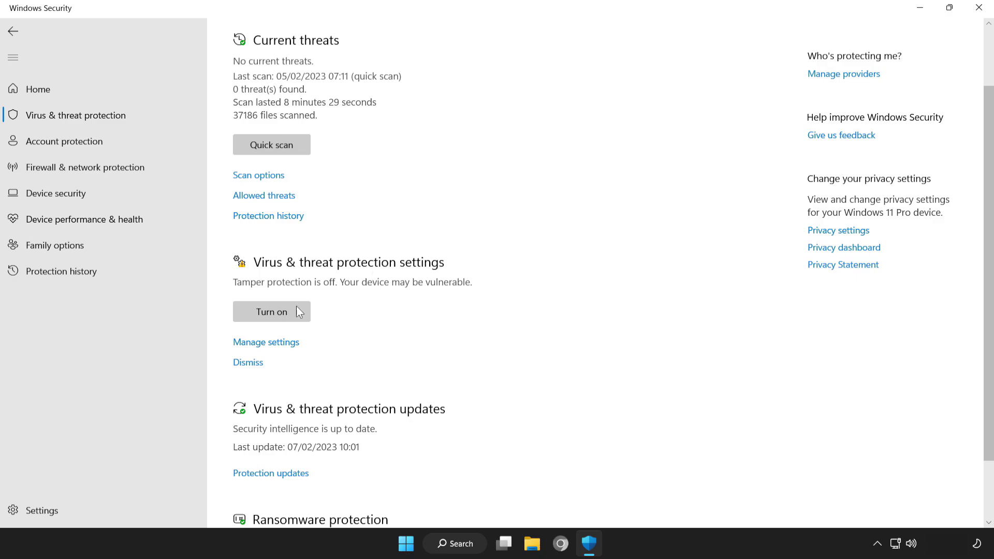
{"action": "left_click", "coordinate": [275, 343]}
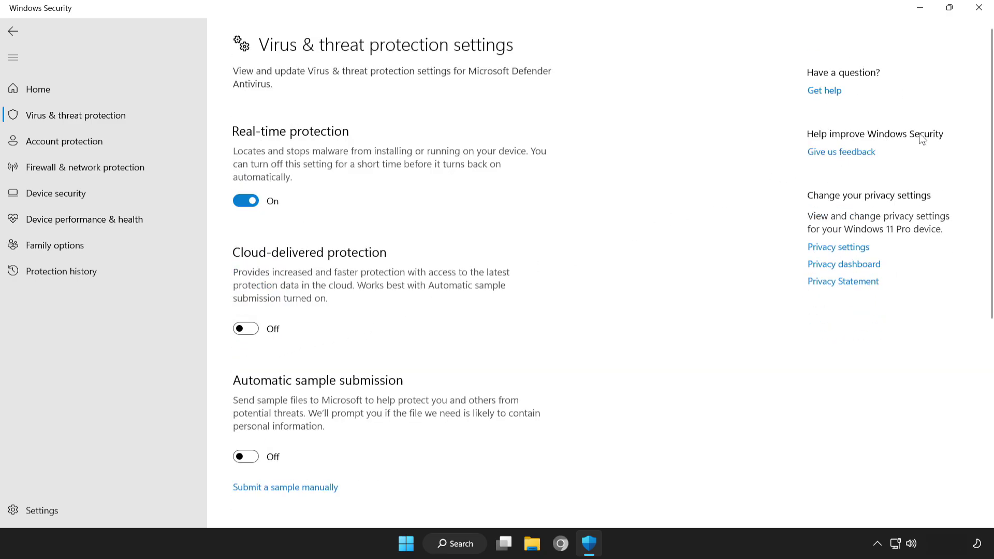
{"action": "left_click_drag", "start_coordinate": [989, 135], "coordinate": [989, 357]}
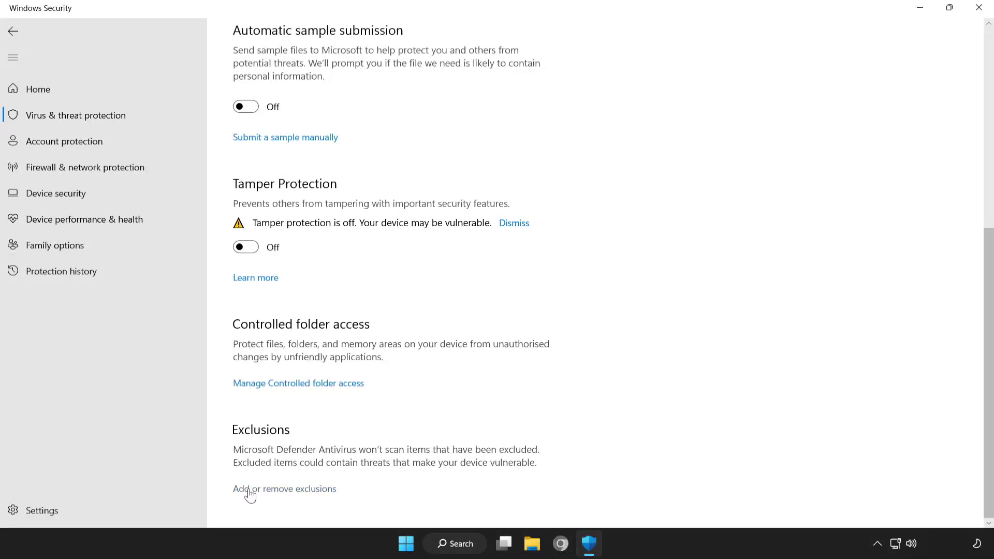
{"action": "left_click", "coordinate": [297, 492]}
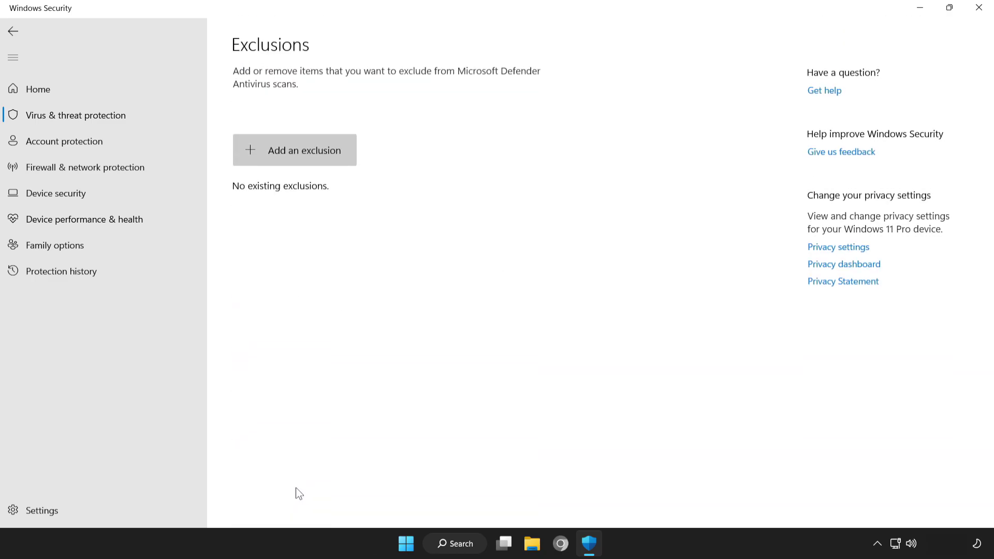
Add the NOT WORKING APP file as a Defender file exclusion, then close Windows Security
{"action": "left_click", "coordinate": [288, 151]}
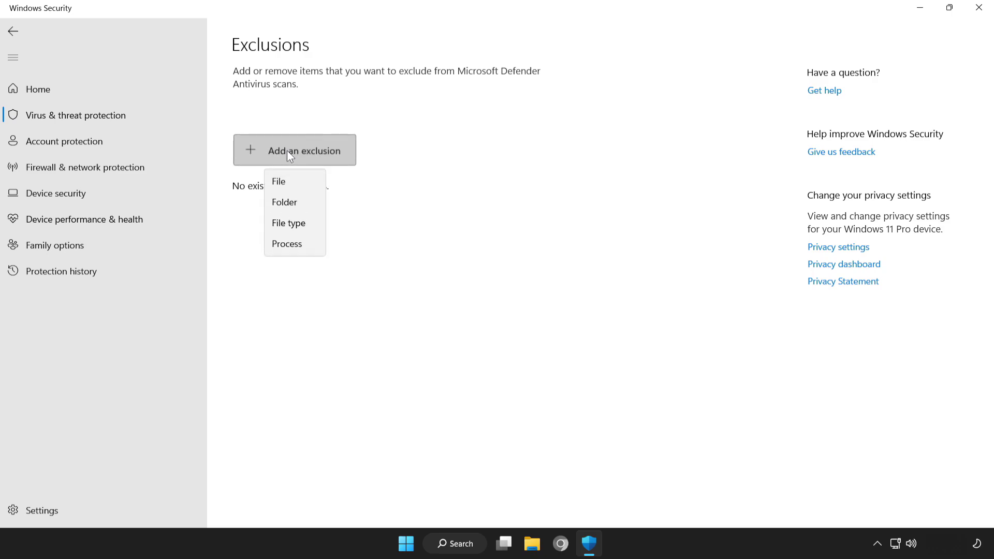
{"action": "left_click", "coordinate": [303, 182]}
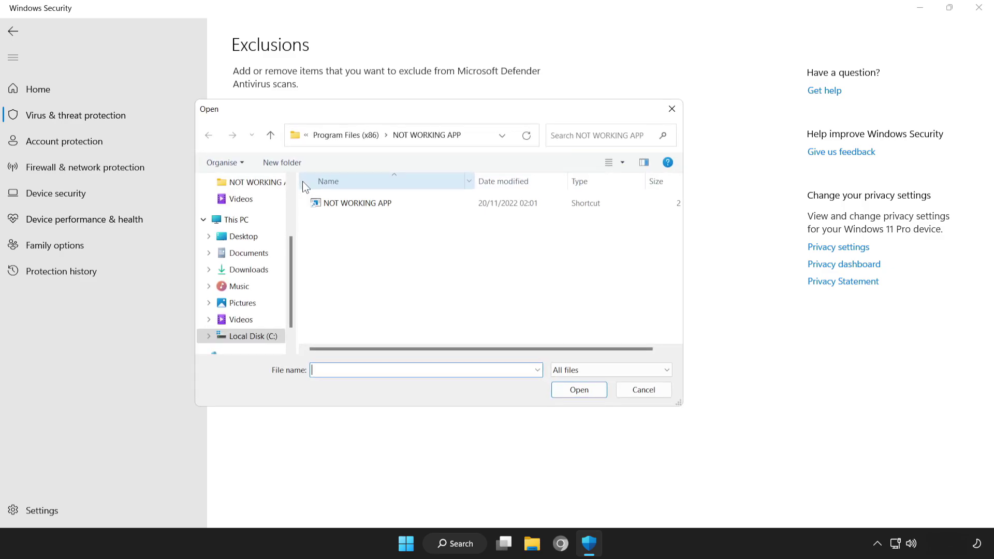
{"action": "left_click", "coordinate": [317, 202]}
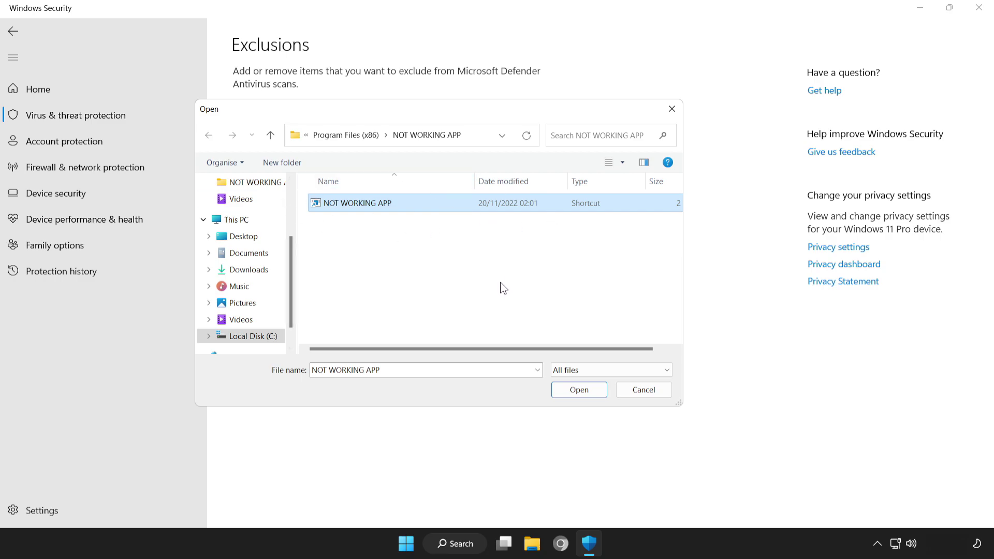
{"action": "left_click", "coordinate": [583, 393]}
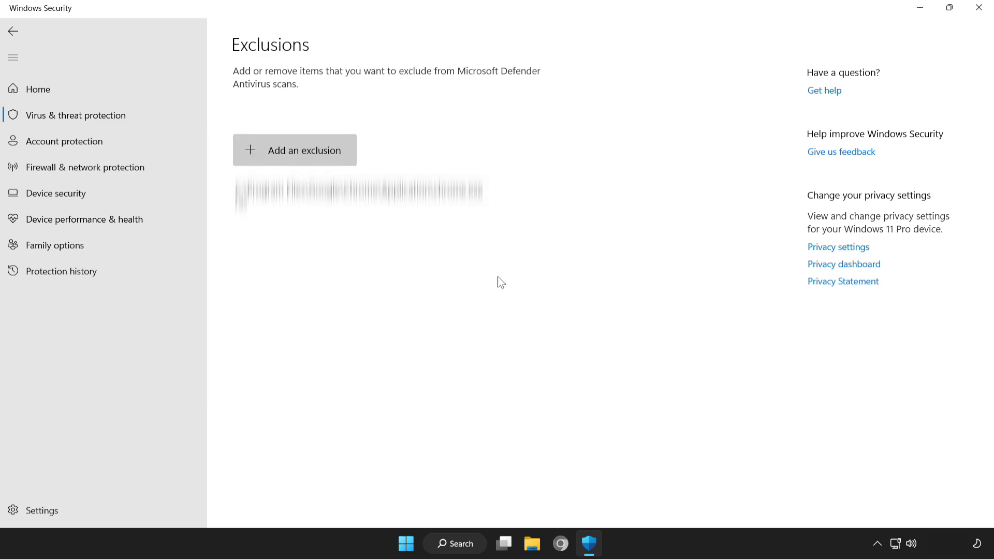
{"action": "left_click", "coordinate": [980, 9]}
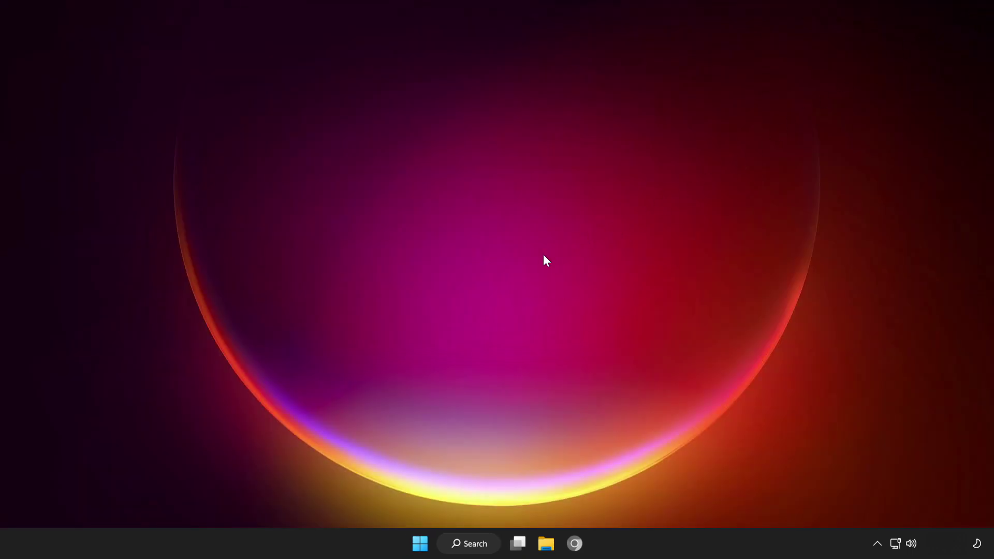
Show the Start menu power choices: Sleep, Shut down and Restart
{"action": "left_click", "coordinate": [420, 542]}
{"action": "left_click", "coordinate": [658, 498]}
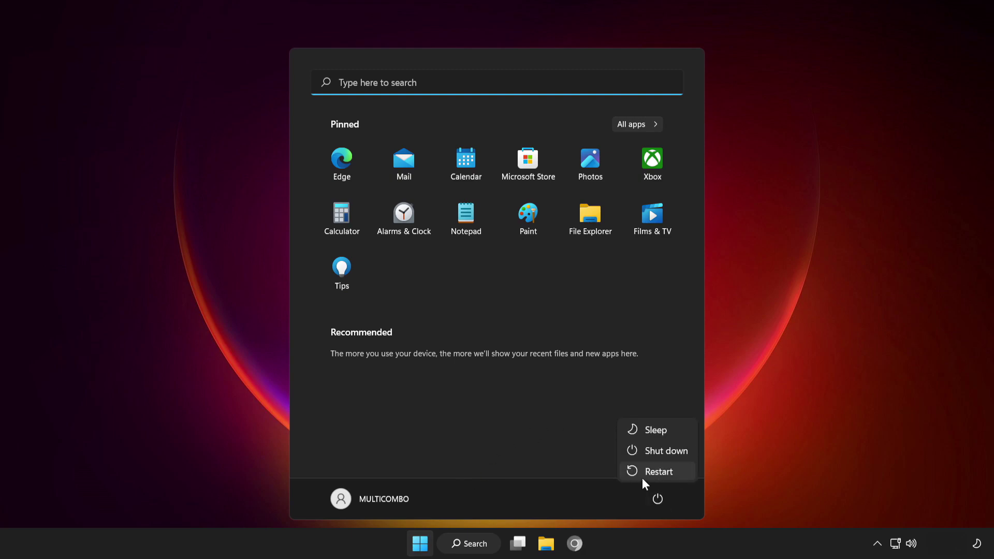